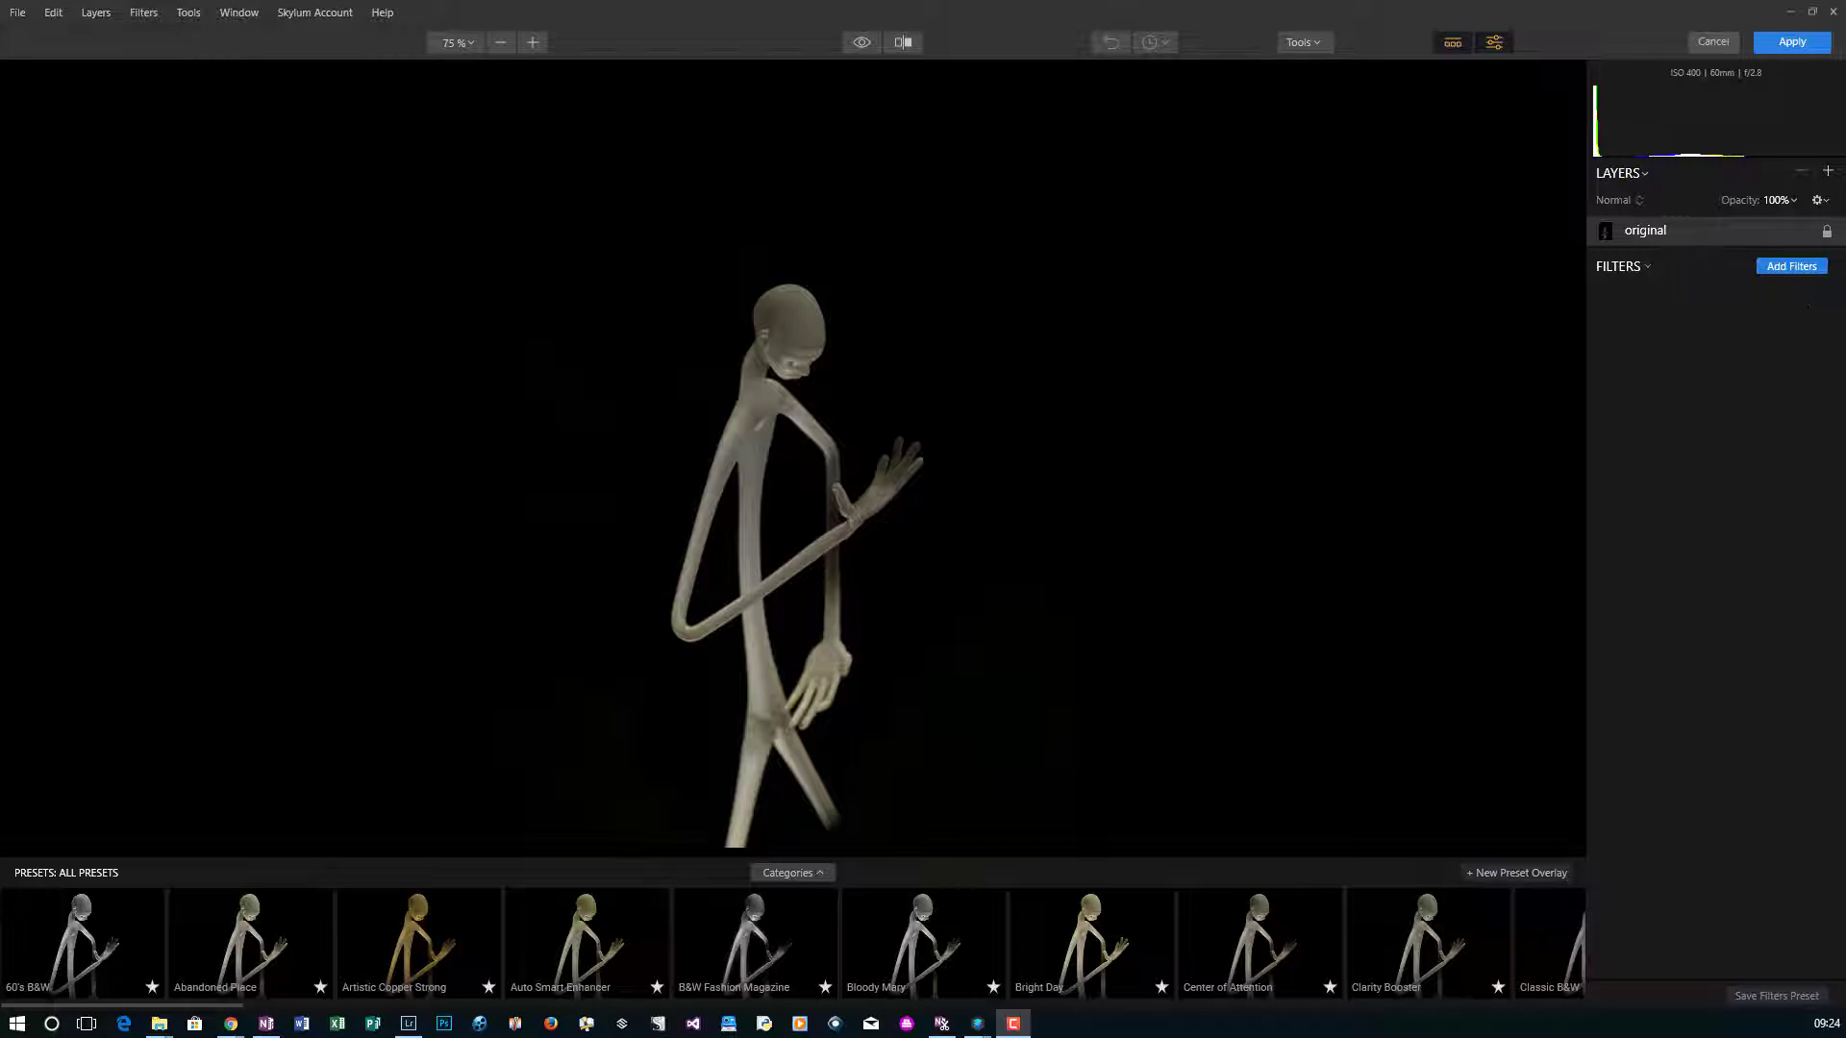
Add a preset overlay layer with Artistic Copper Strong, compare Clarity on/off, and set Amount to 100.
click(1521, 875)
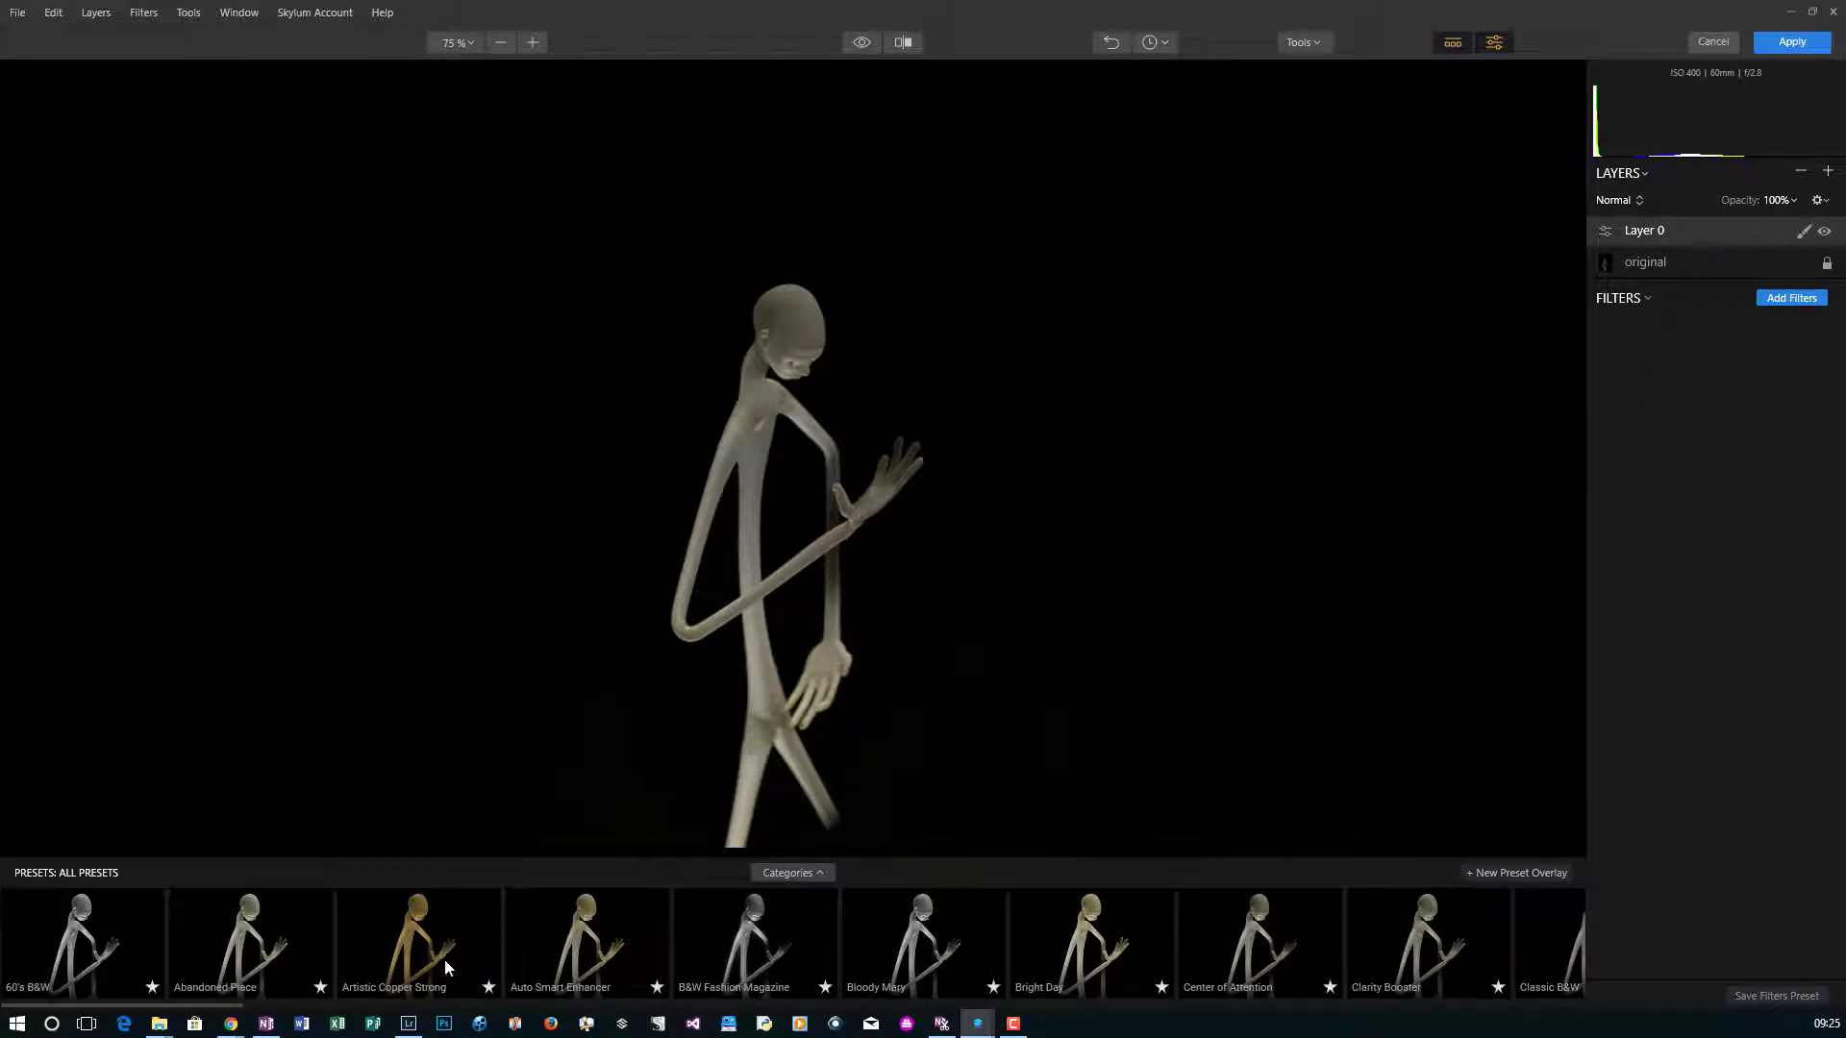
click(423, 939)
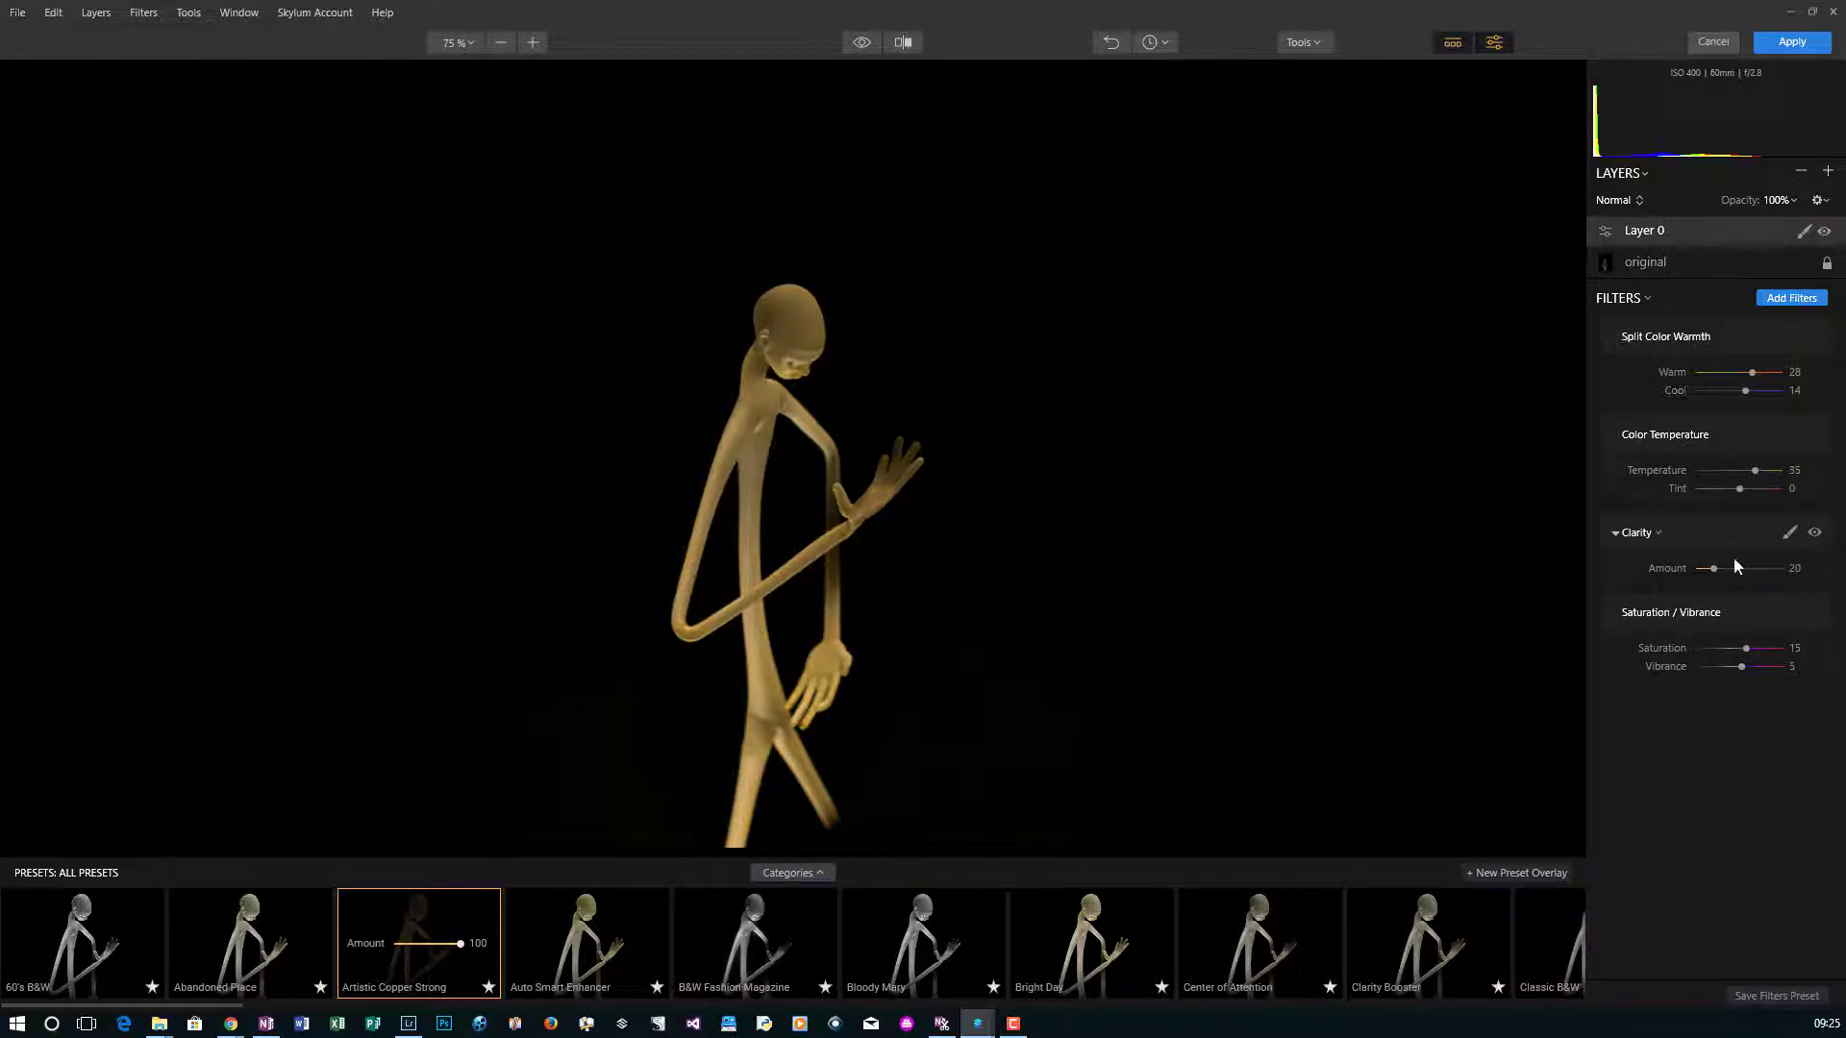
click(1816, 534)
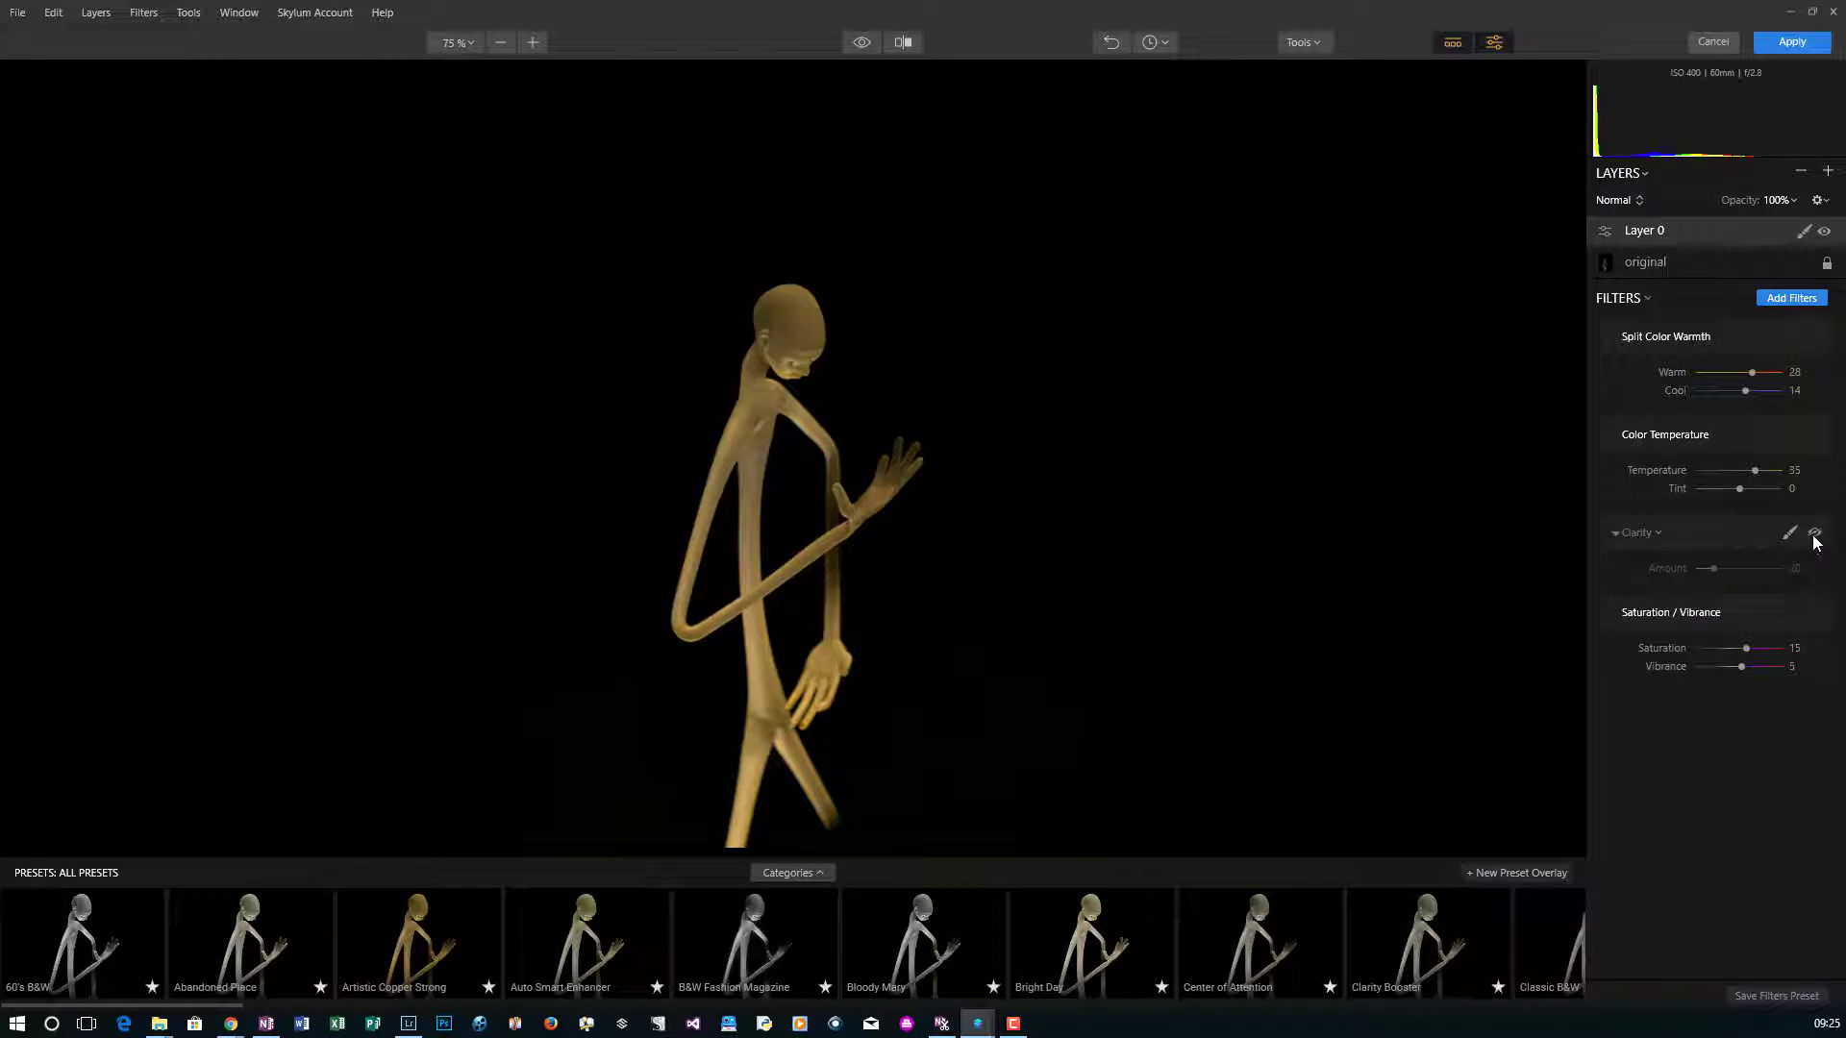
click(1816, 535)
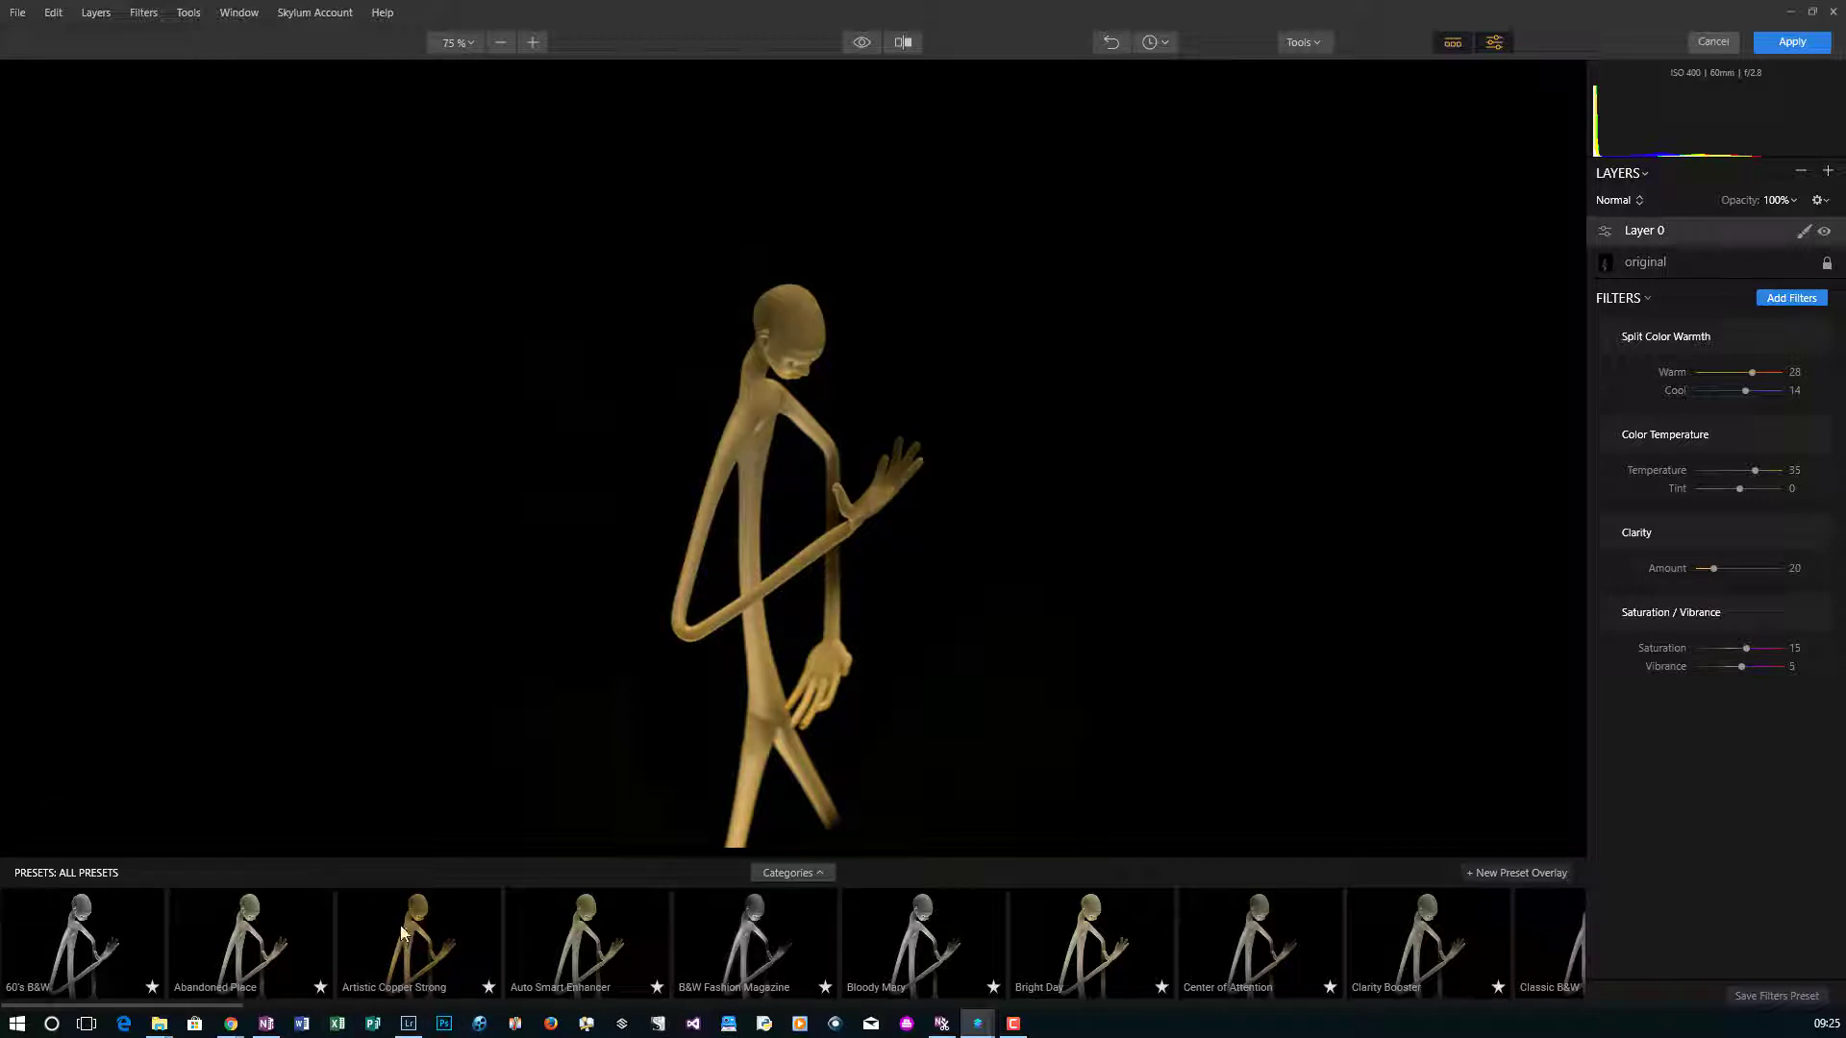
click(450, 952)
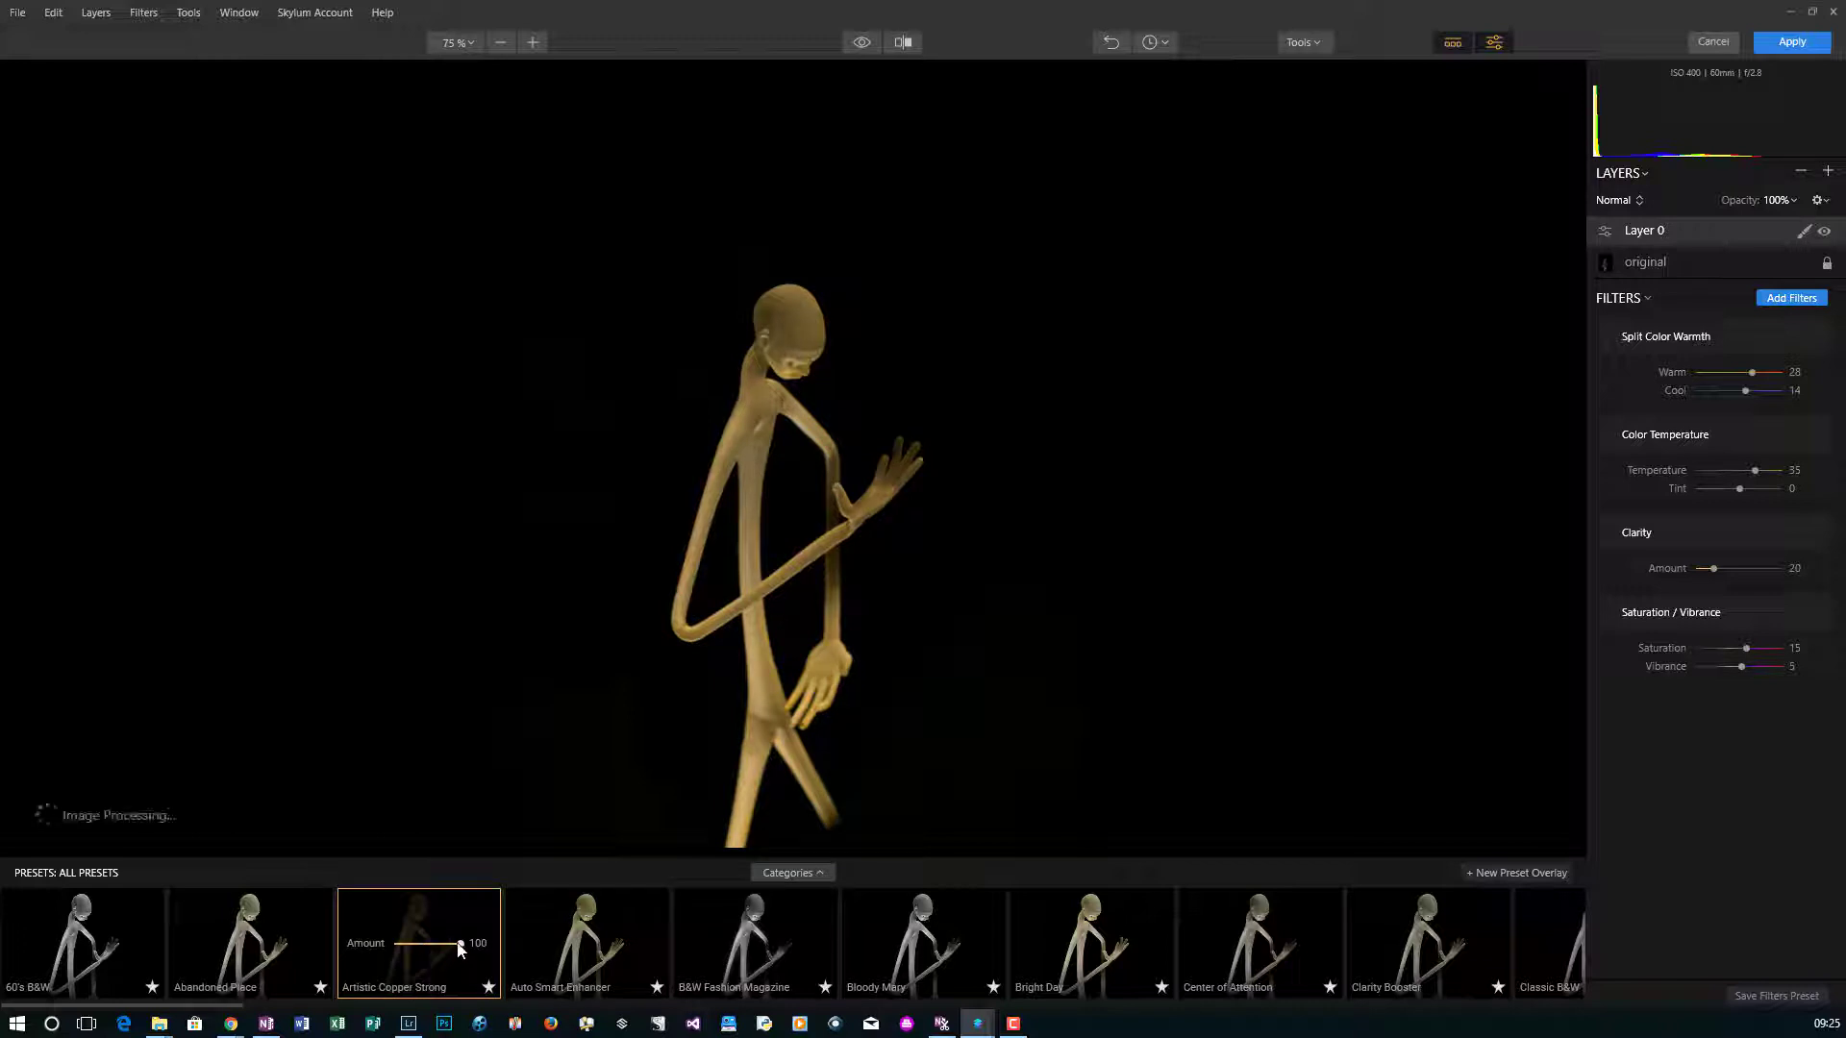
drag(458, 950, 438, 950)
drag(446, 952, 481, 947)
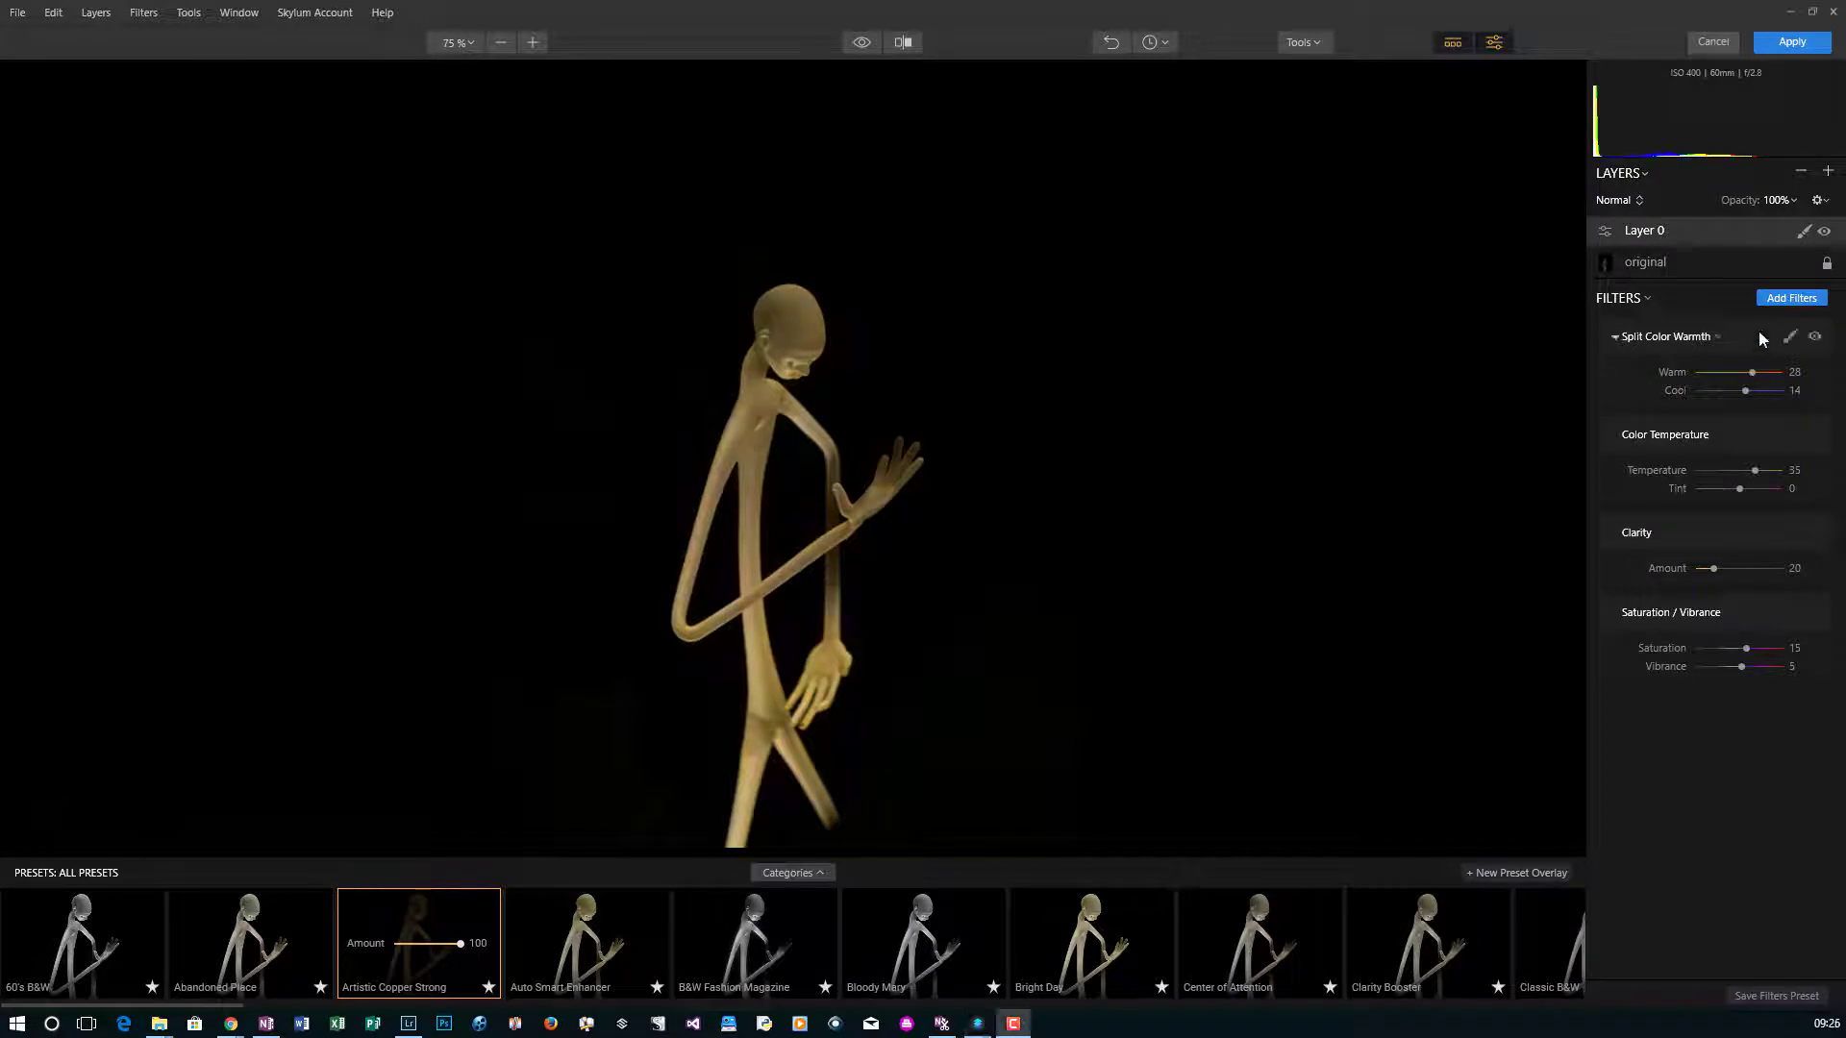
Add an empty adjustment layer, Layer 1, above Layer 0 and bring up the Filters Catalog.
click(1828, 171)
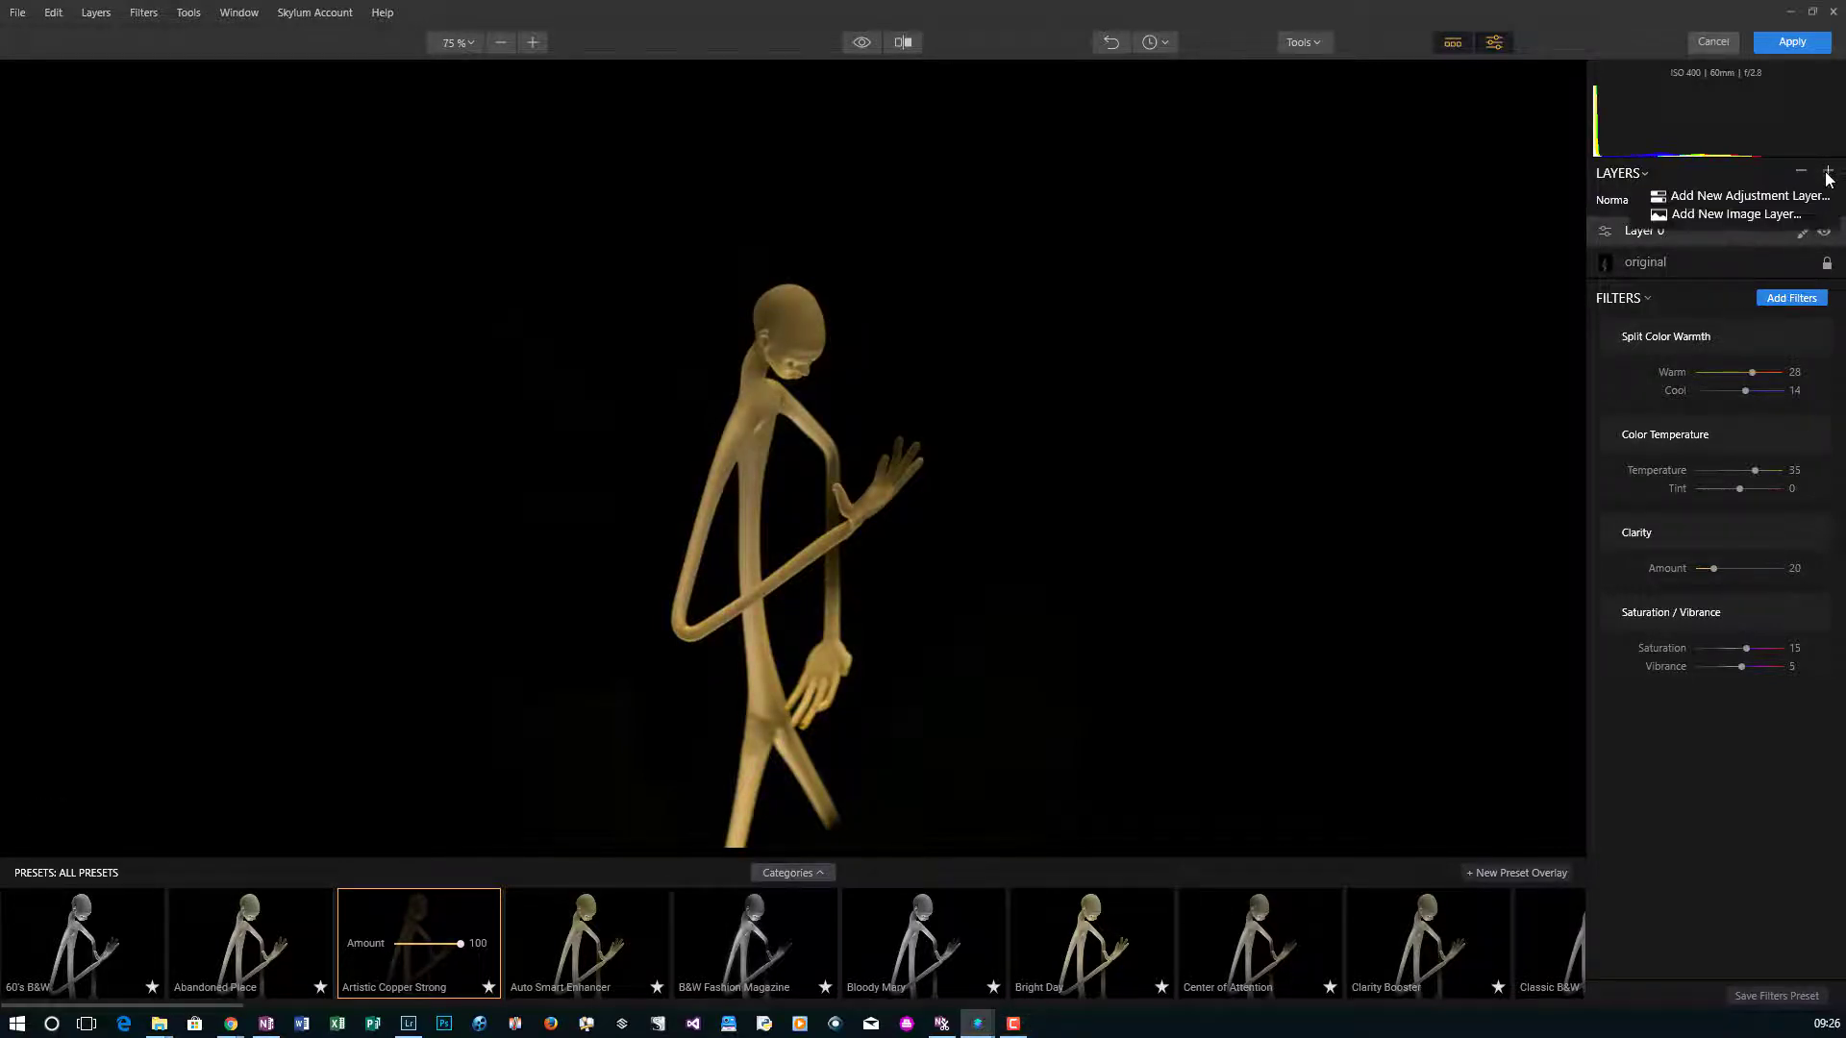
click(1797, 197)
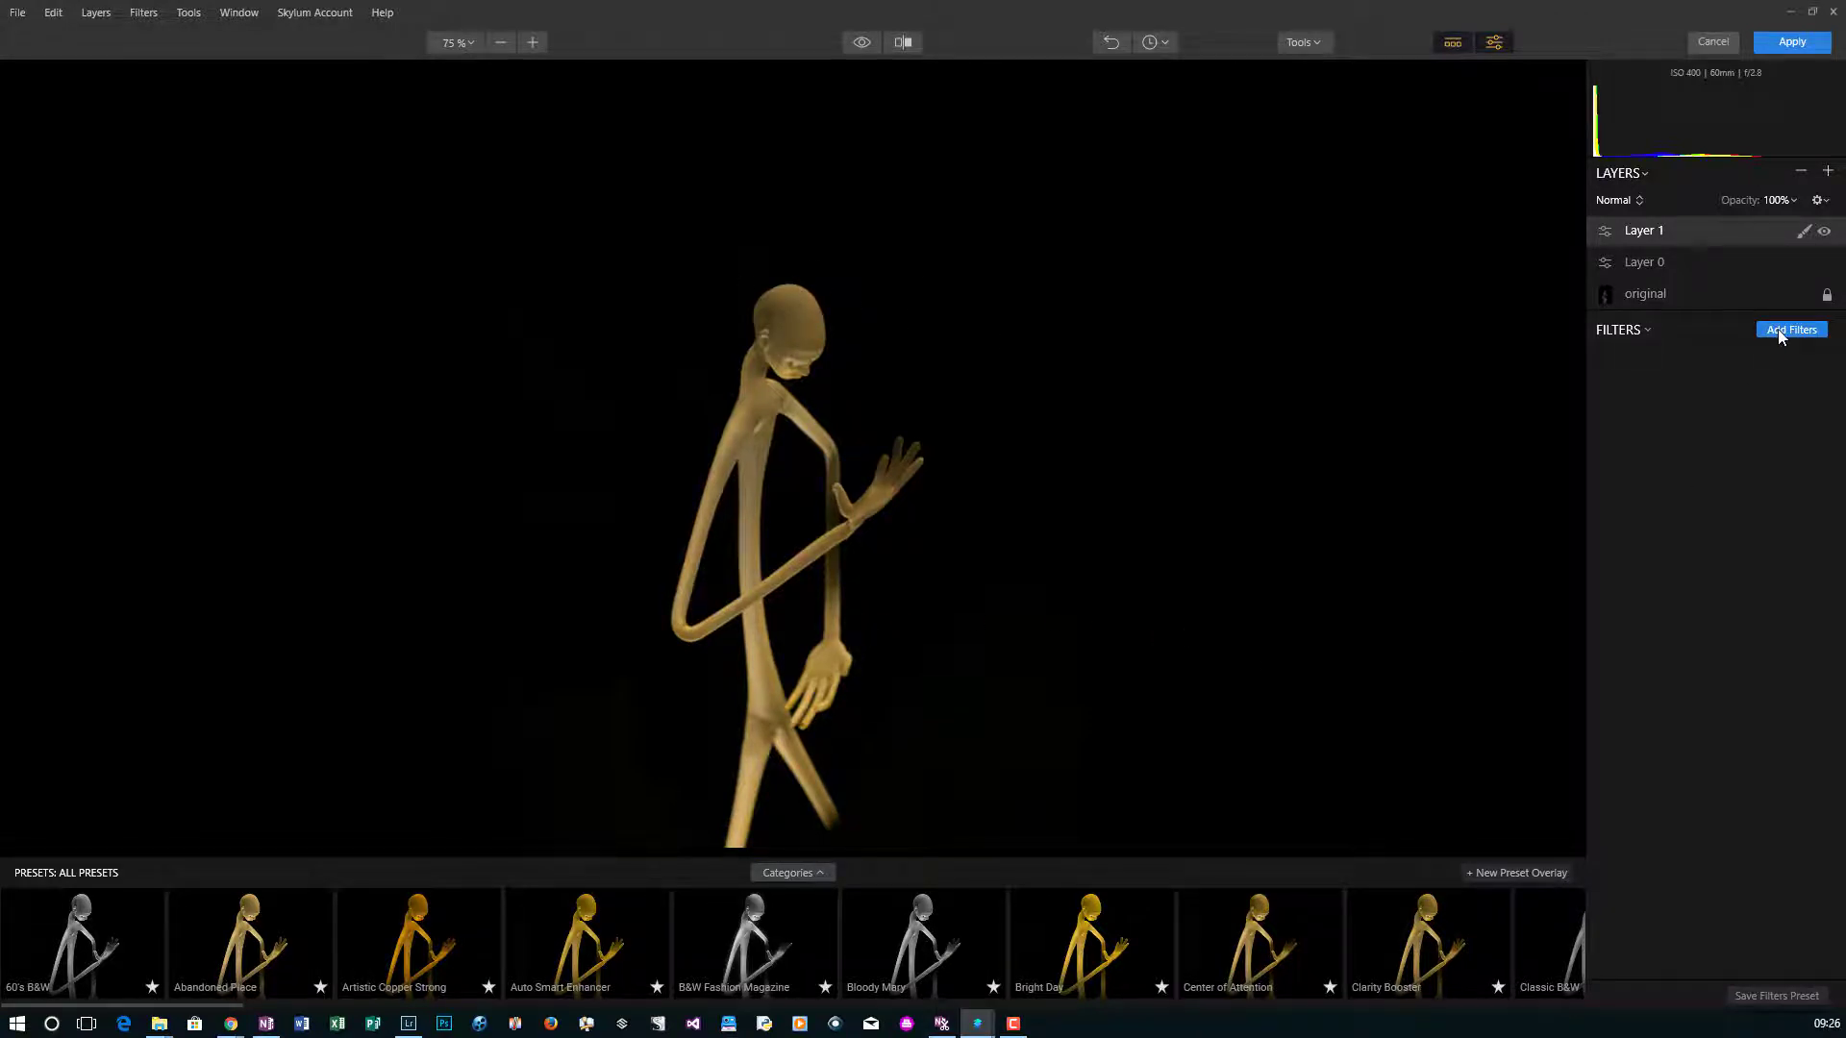
click(1779, 332)
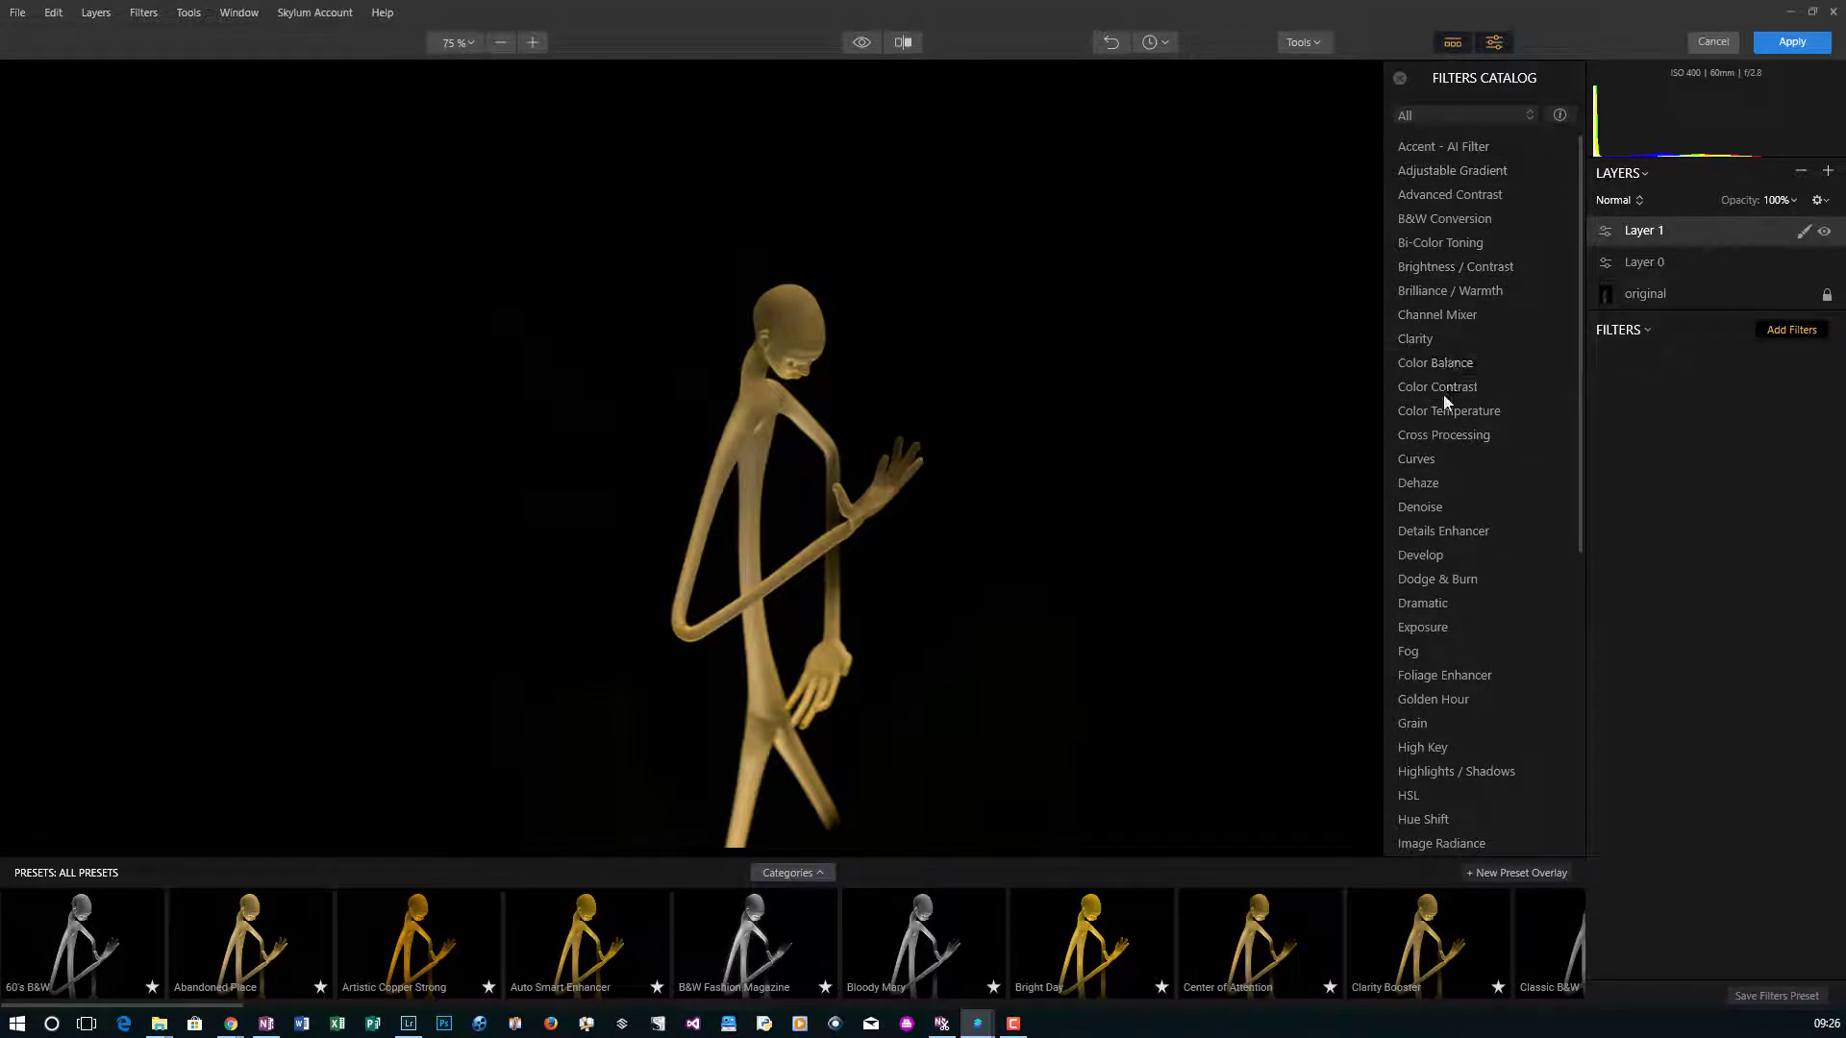
Turn on filter descriptions and read them for several filters in the catalog.
click(1561, 116)
mouse_move(1550, 170)
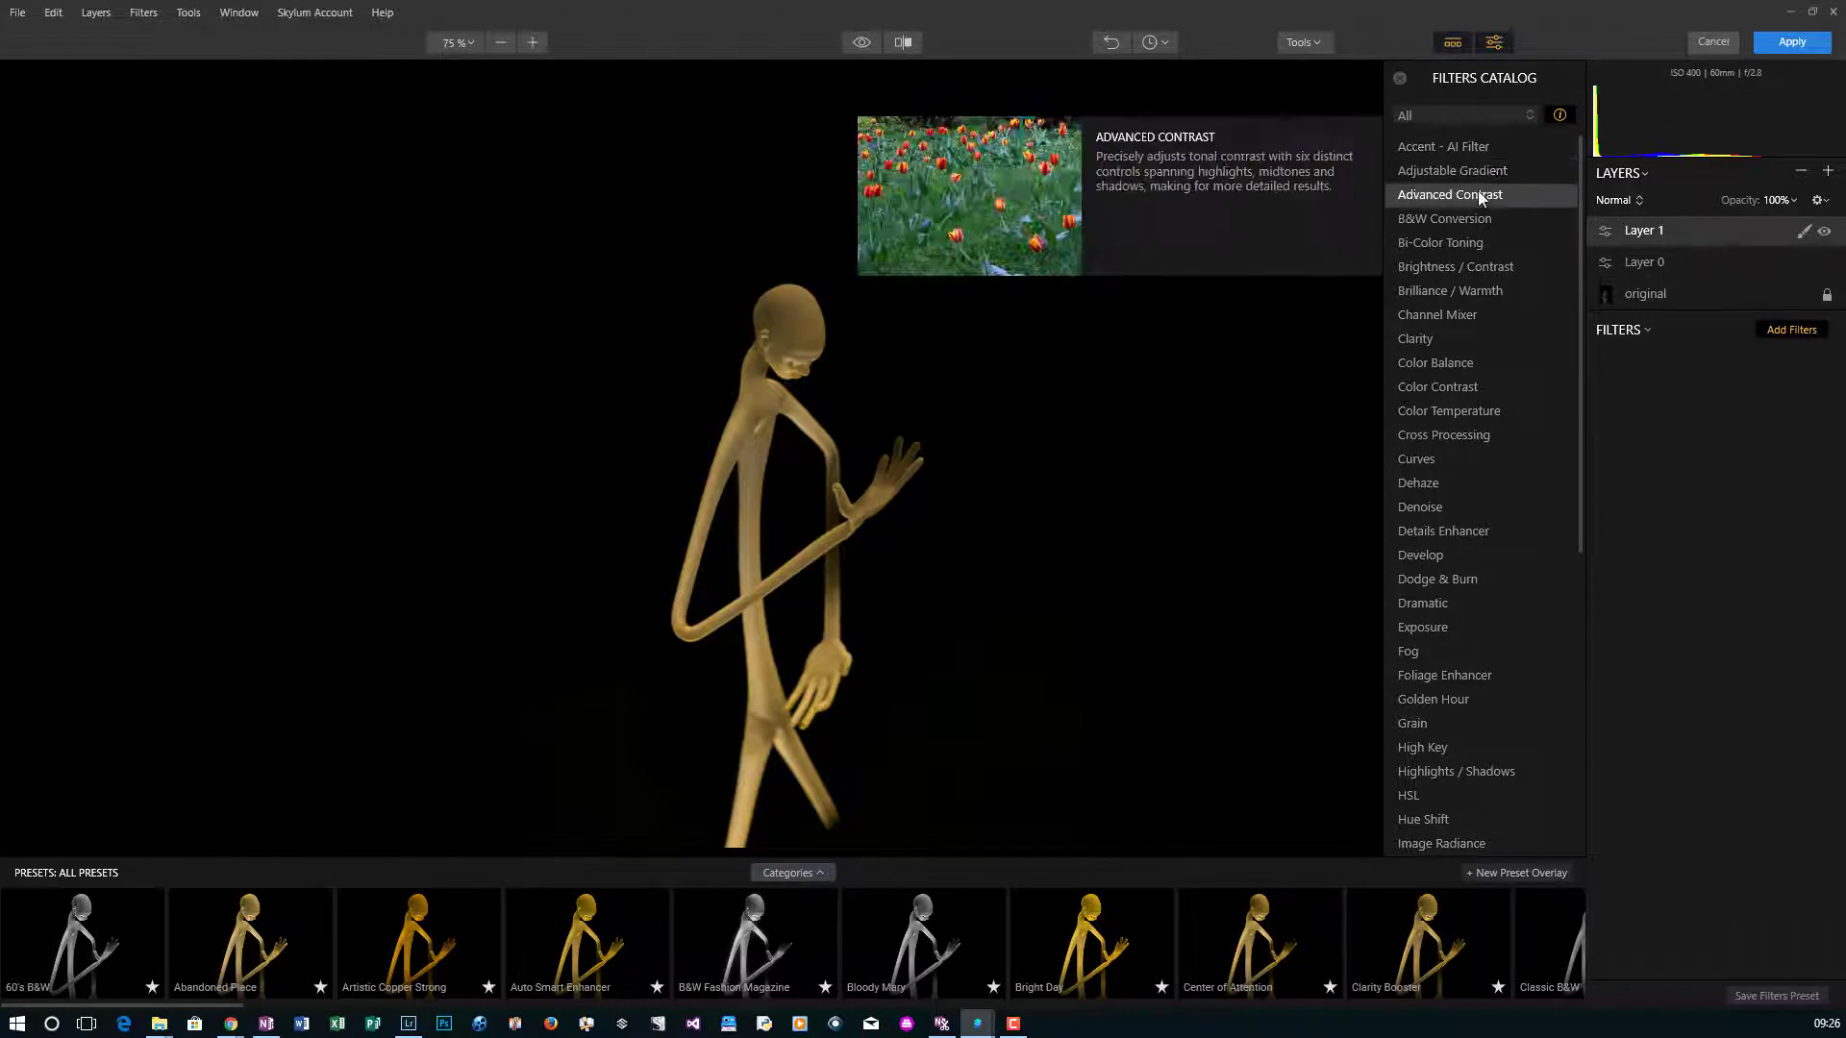
mouse_move(1456, 288)
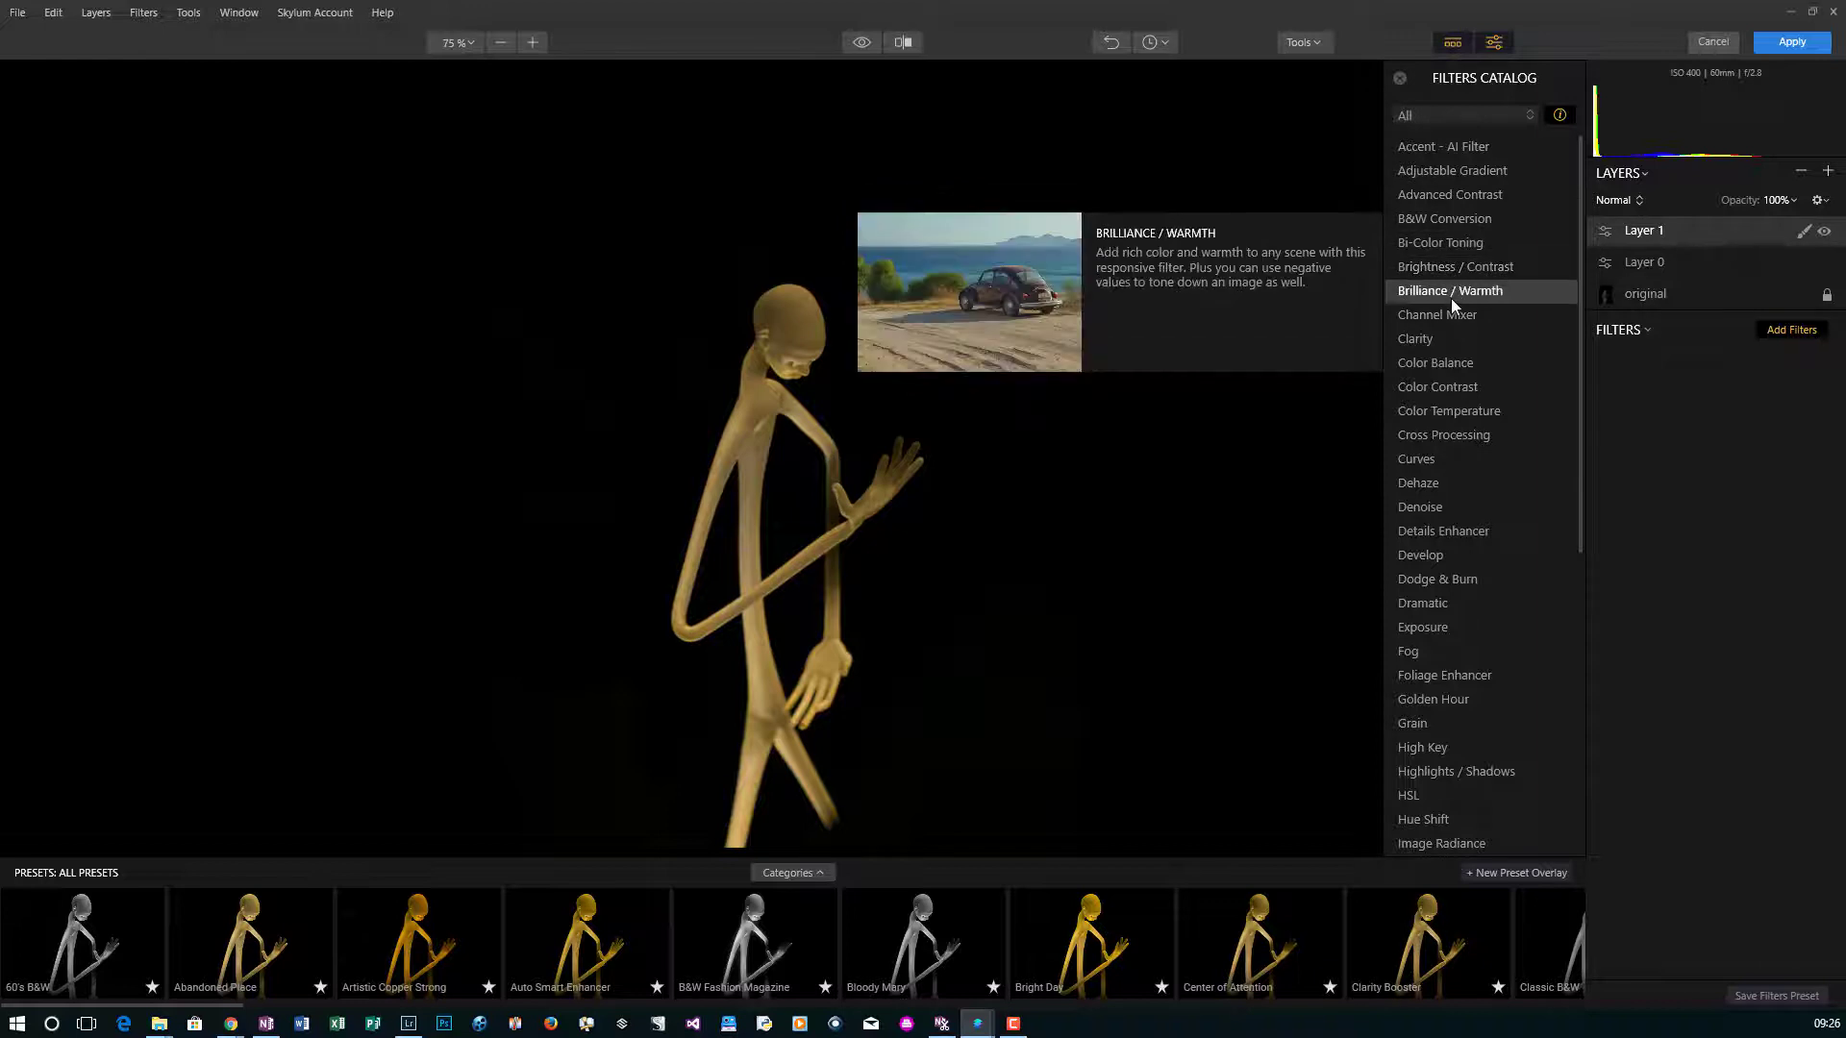
mouse_move(1444, 414)
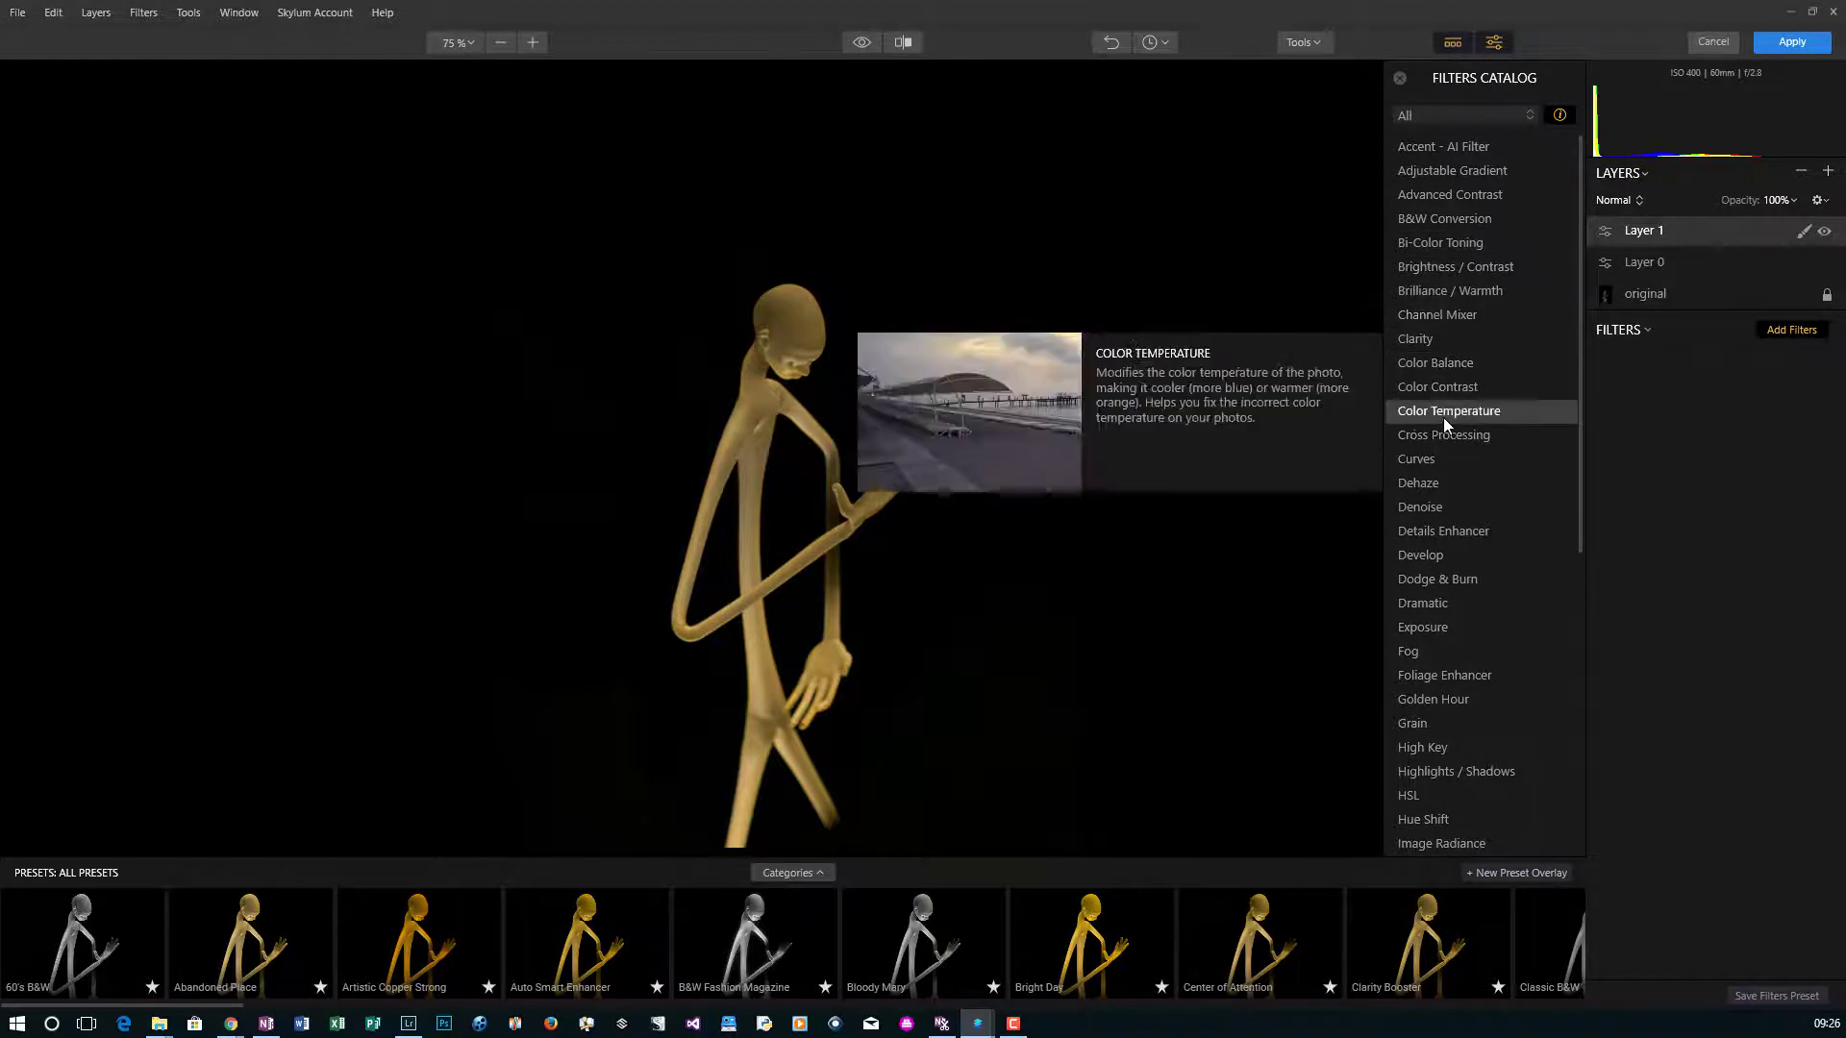
mouse_move(1442, 532)
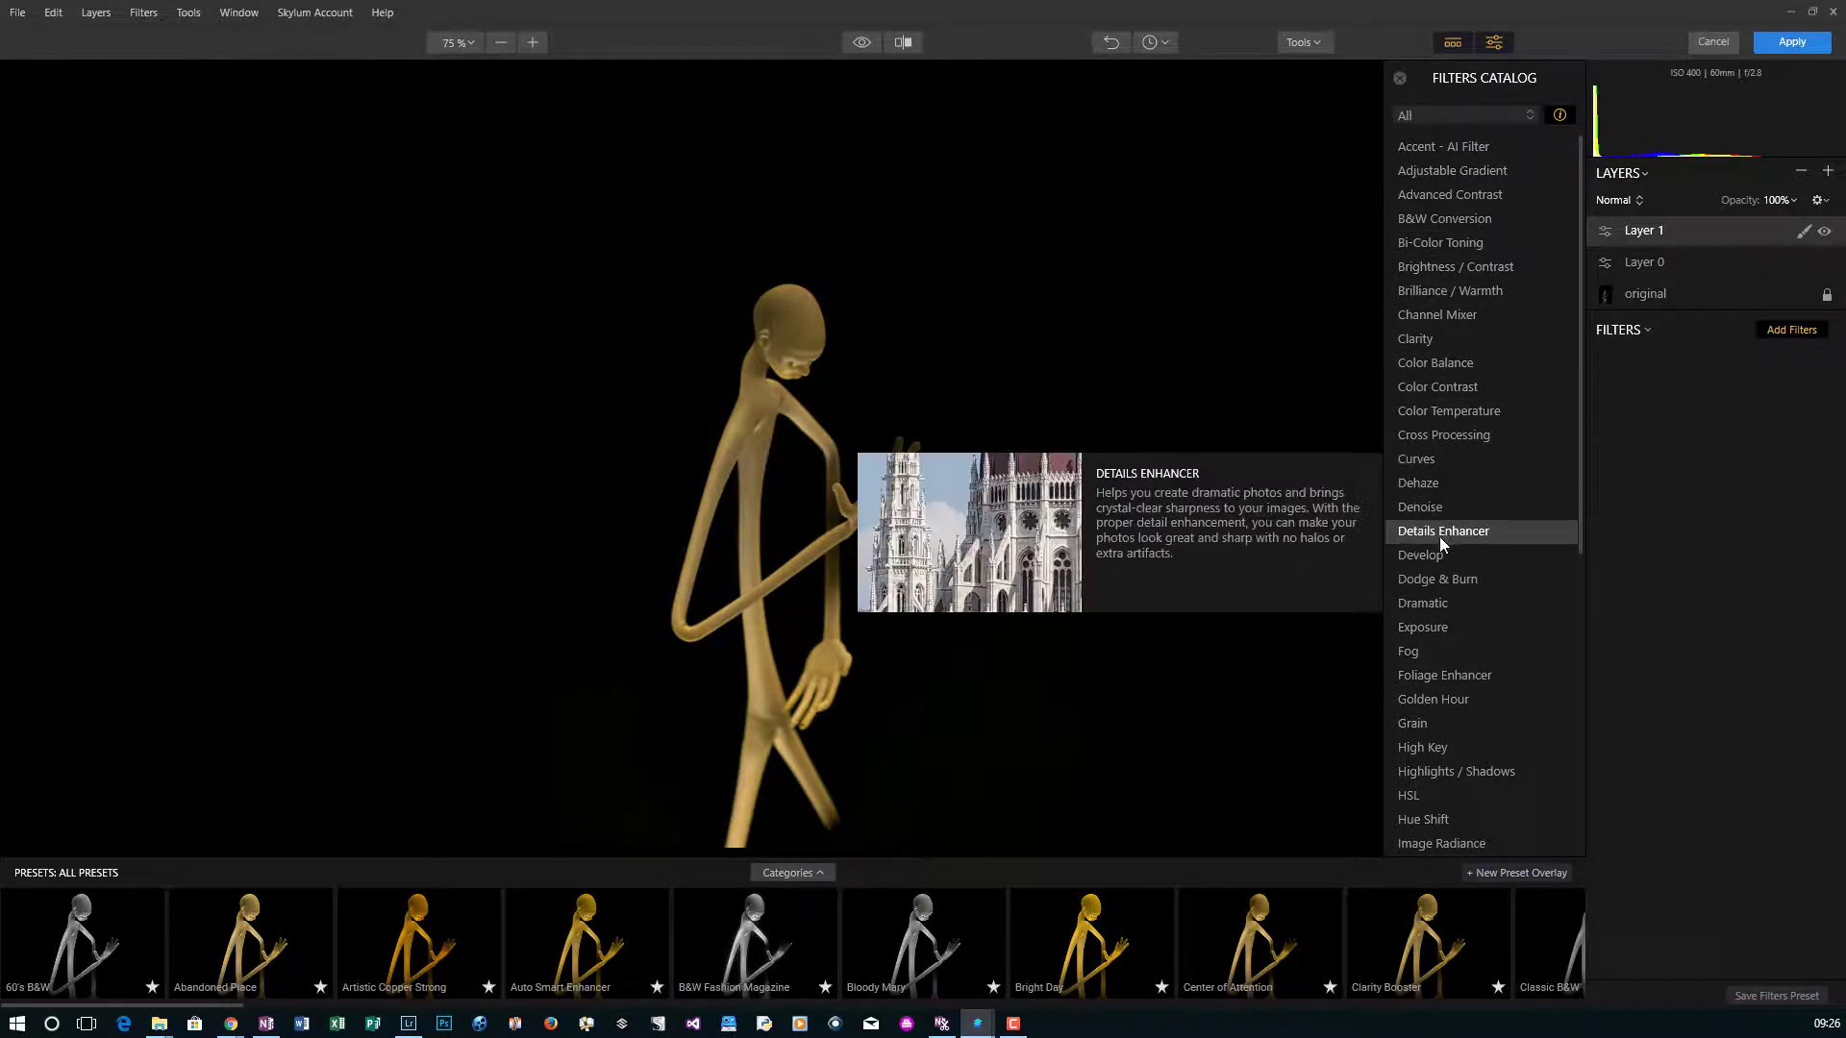
mouse_move(1421, 653)
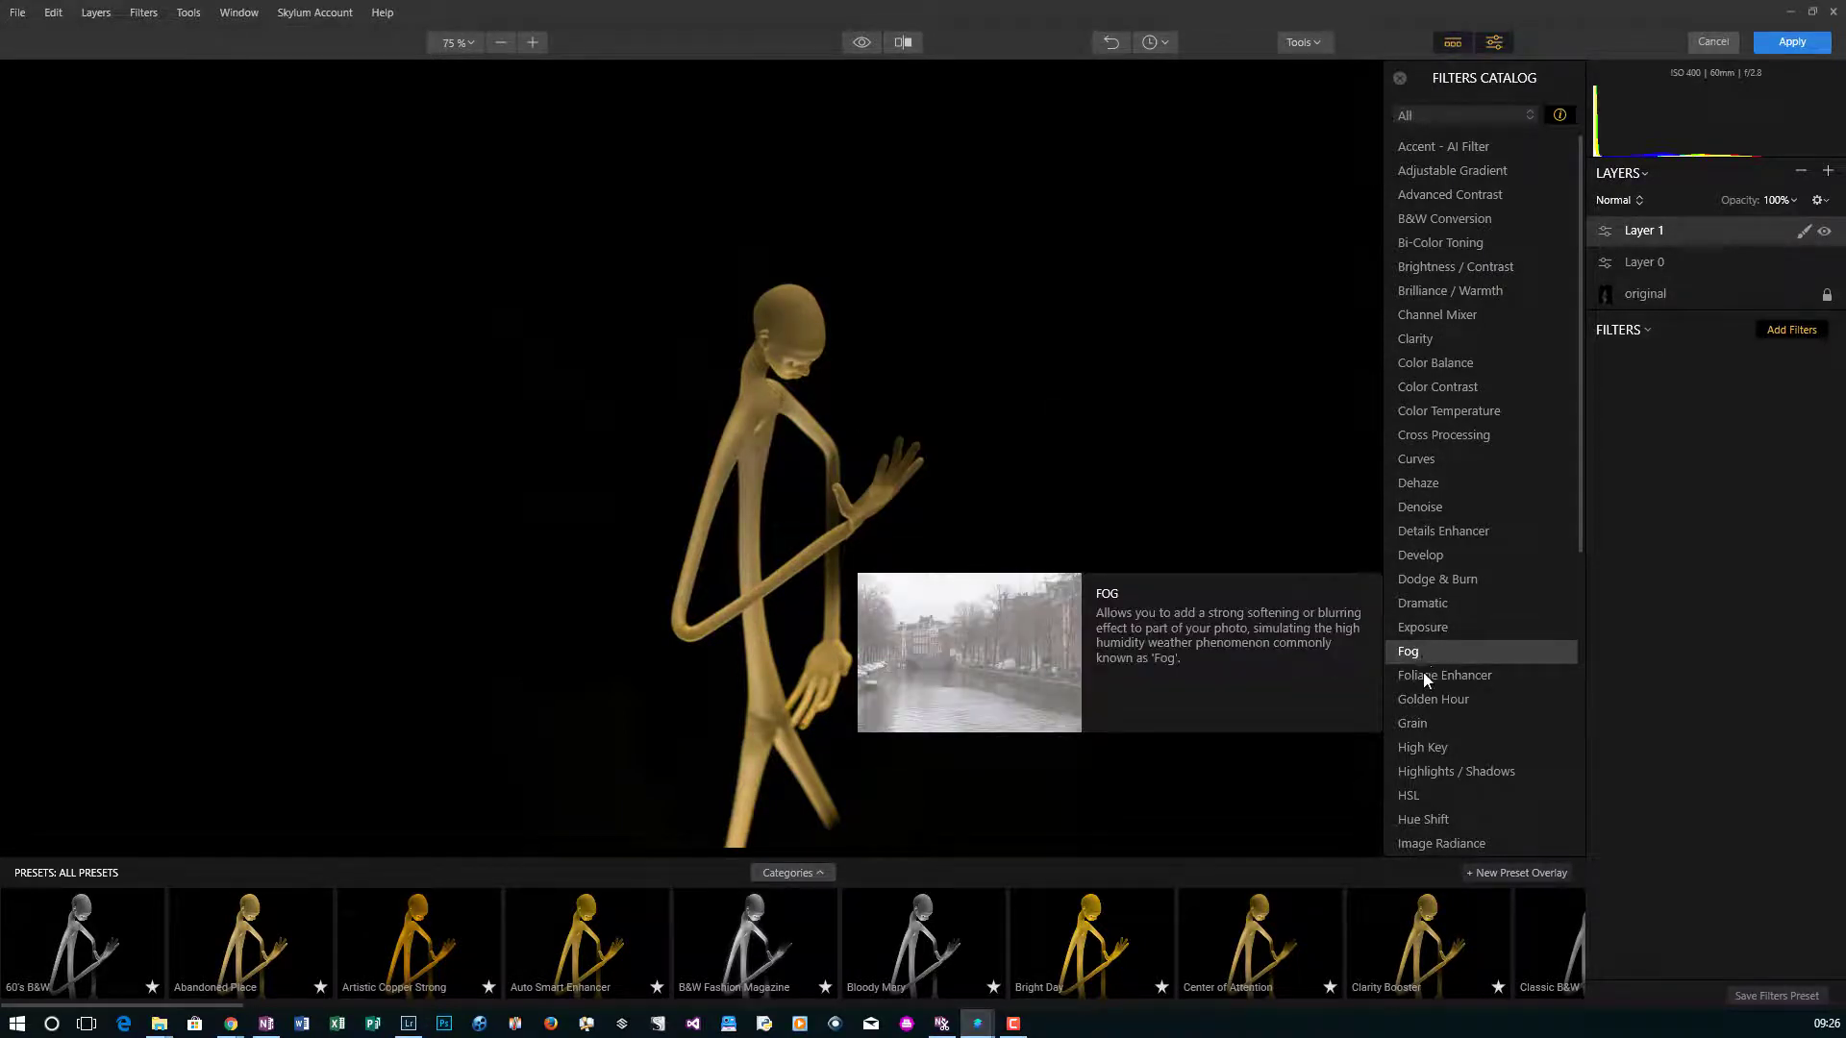
mouse_move(1420, 725)
mouse_move(1423, 775)
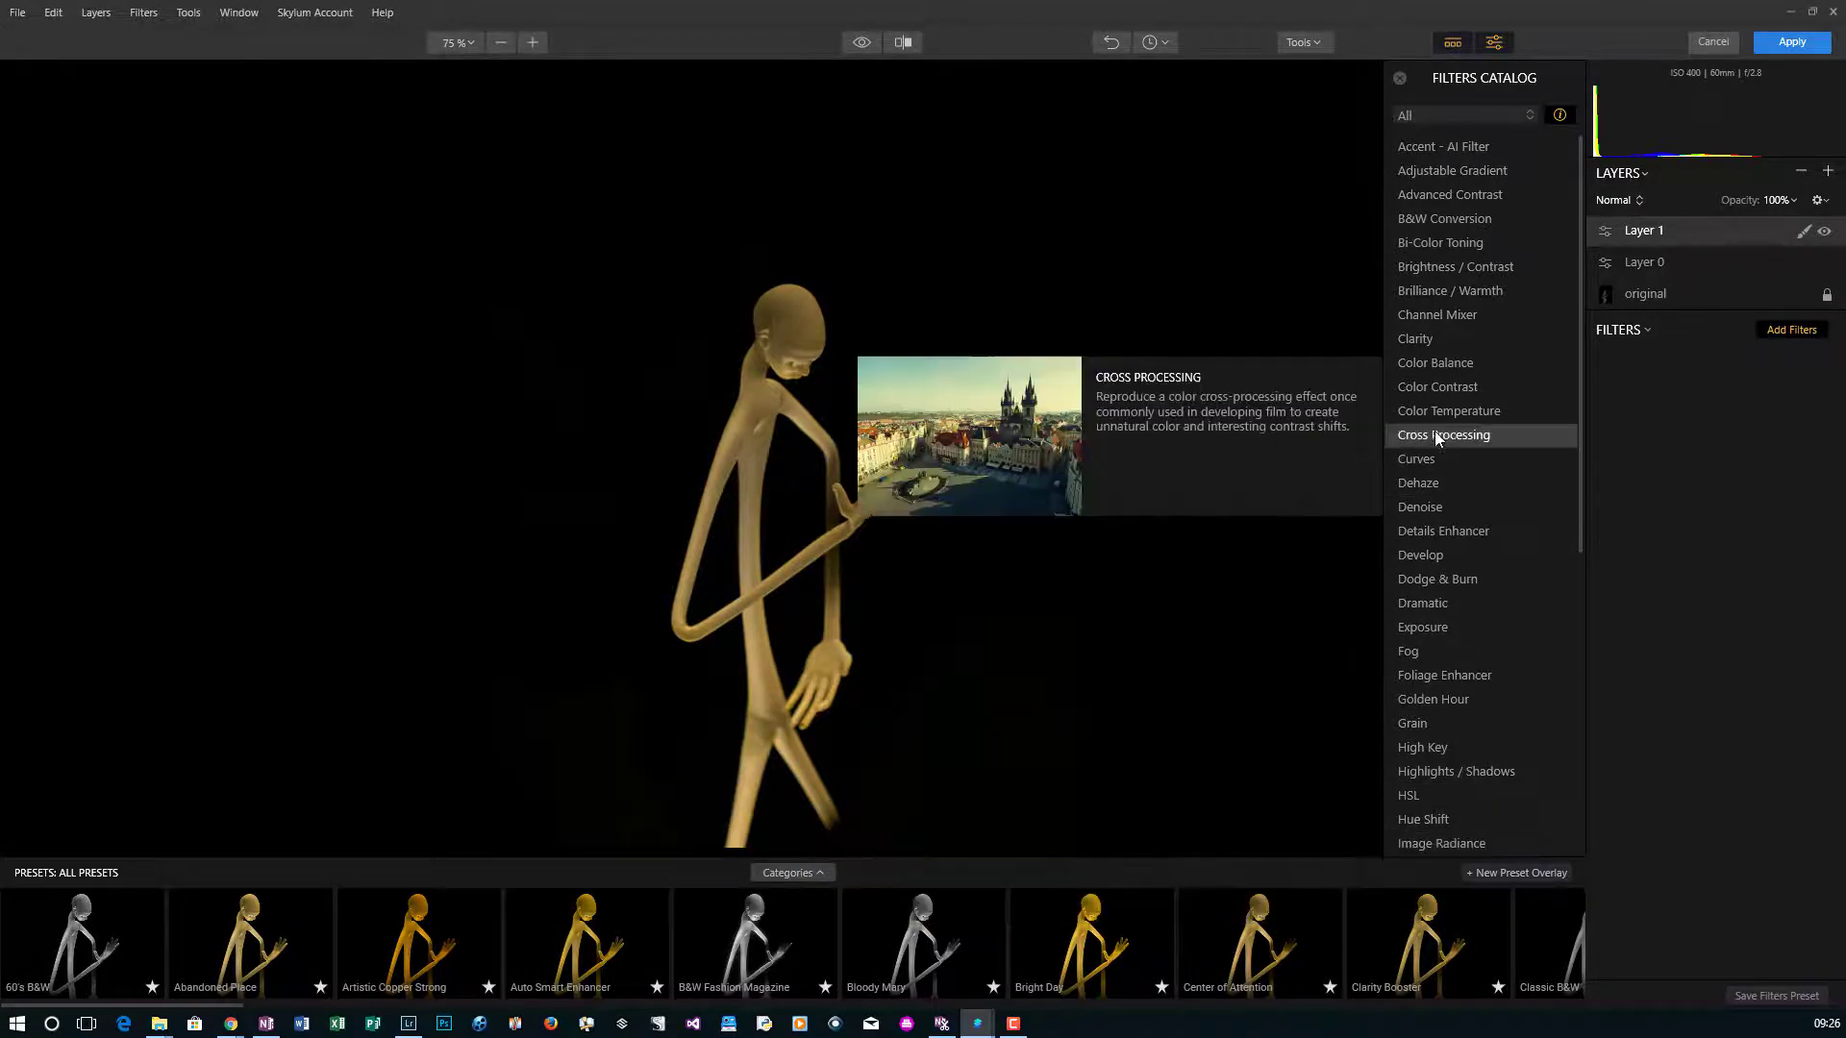
Give Layer 1 a Fog filter of type Light Fog at amount 30.
click(1425, 652)
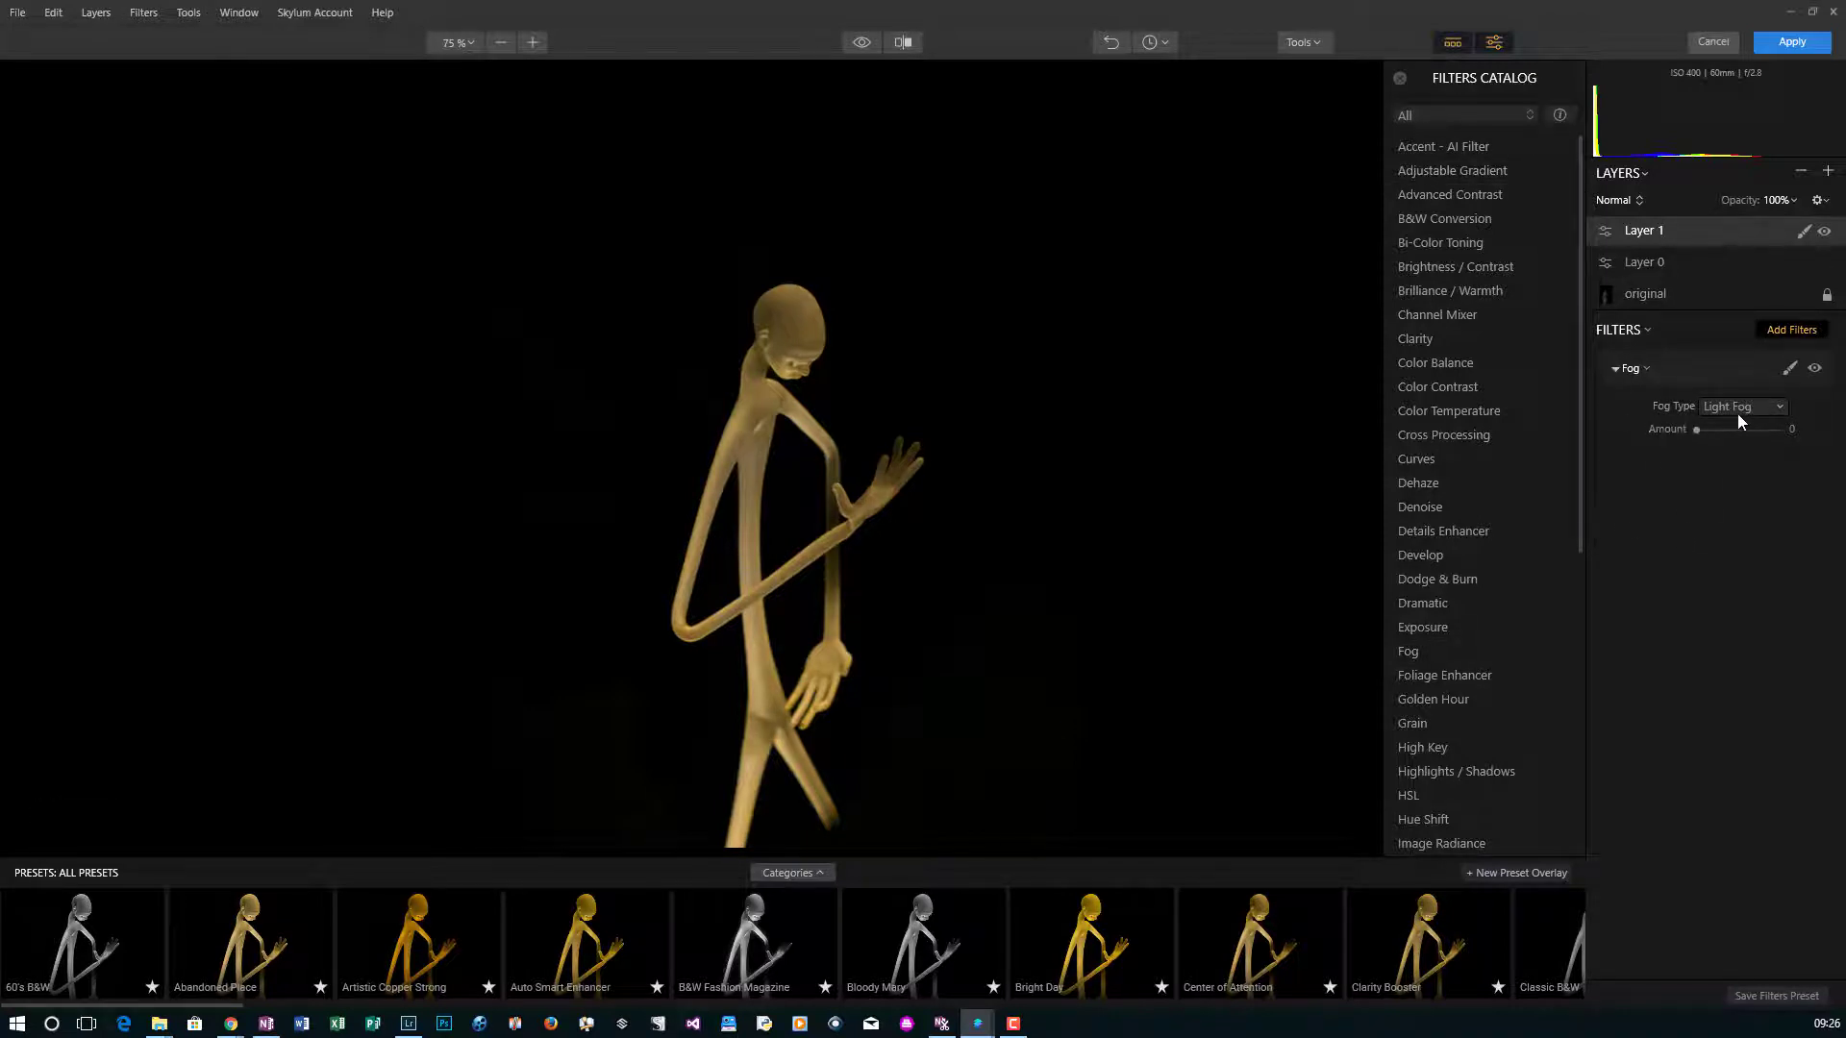
click(1773, 406)
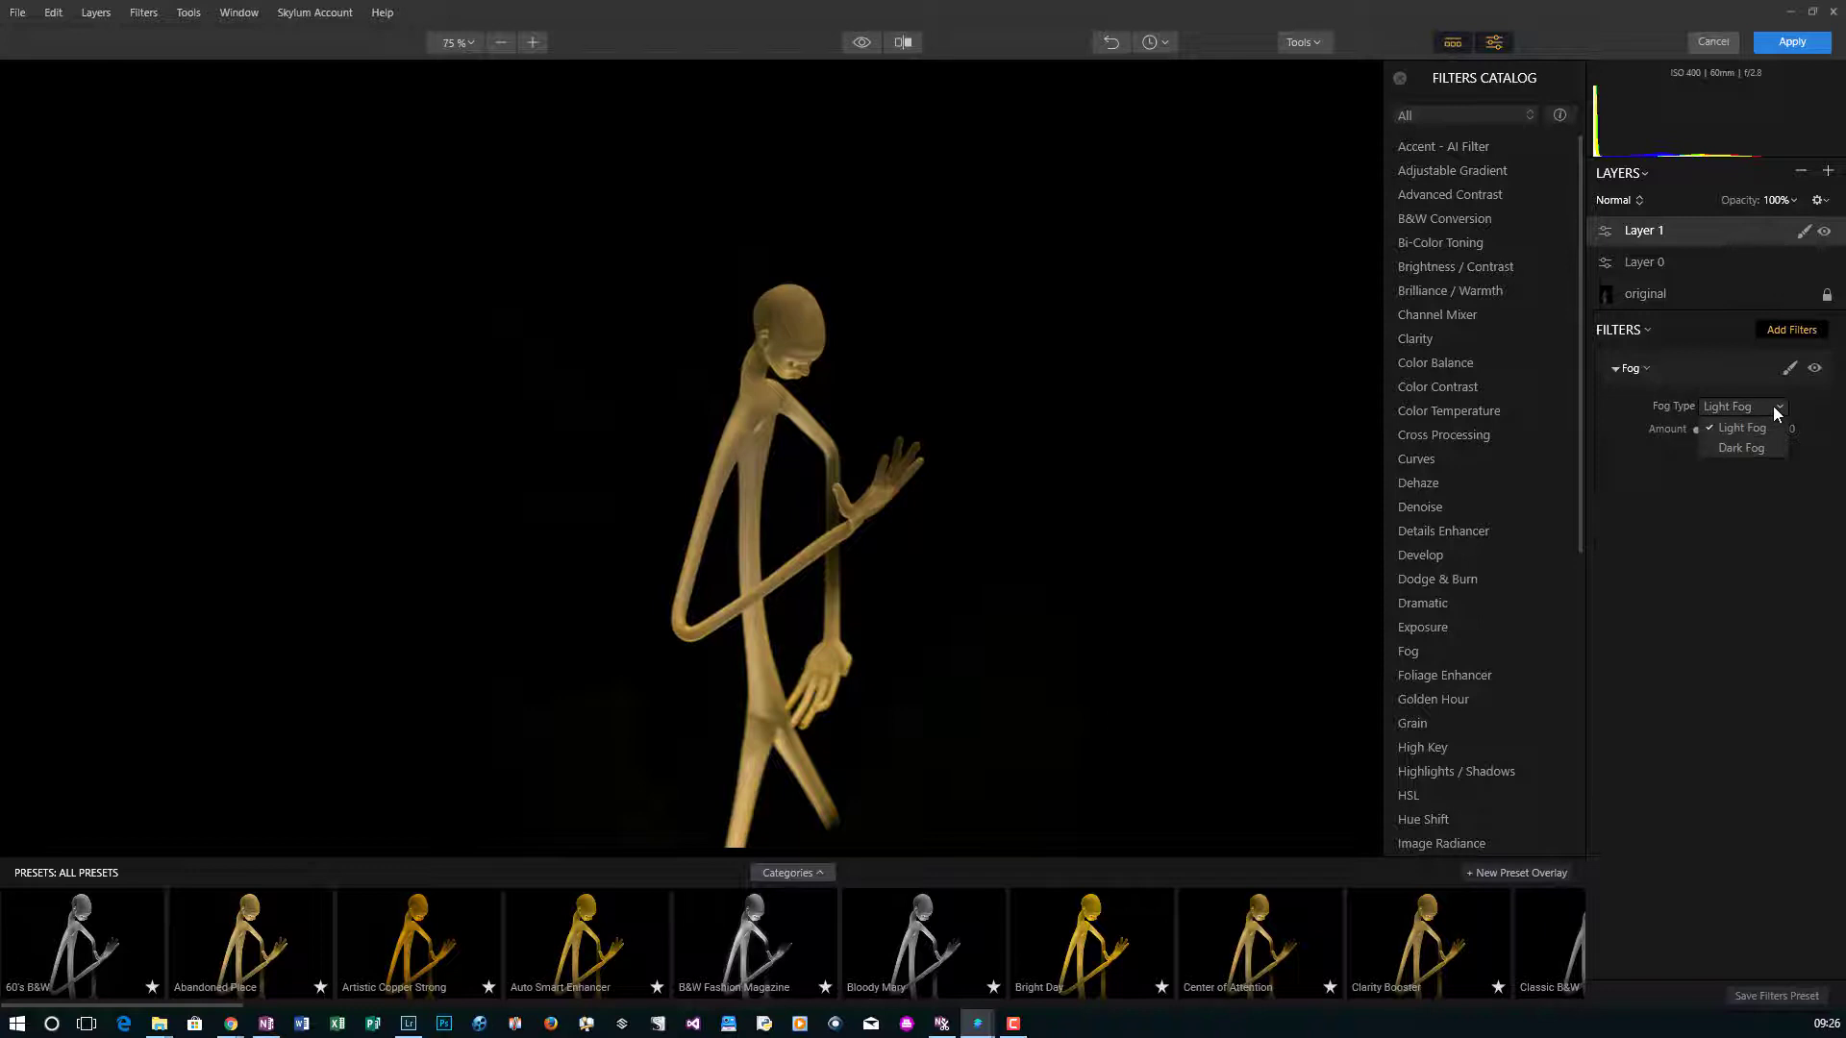
click(1794, 452)
drag(1698, 432, 1722, 432)
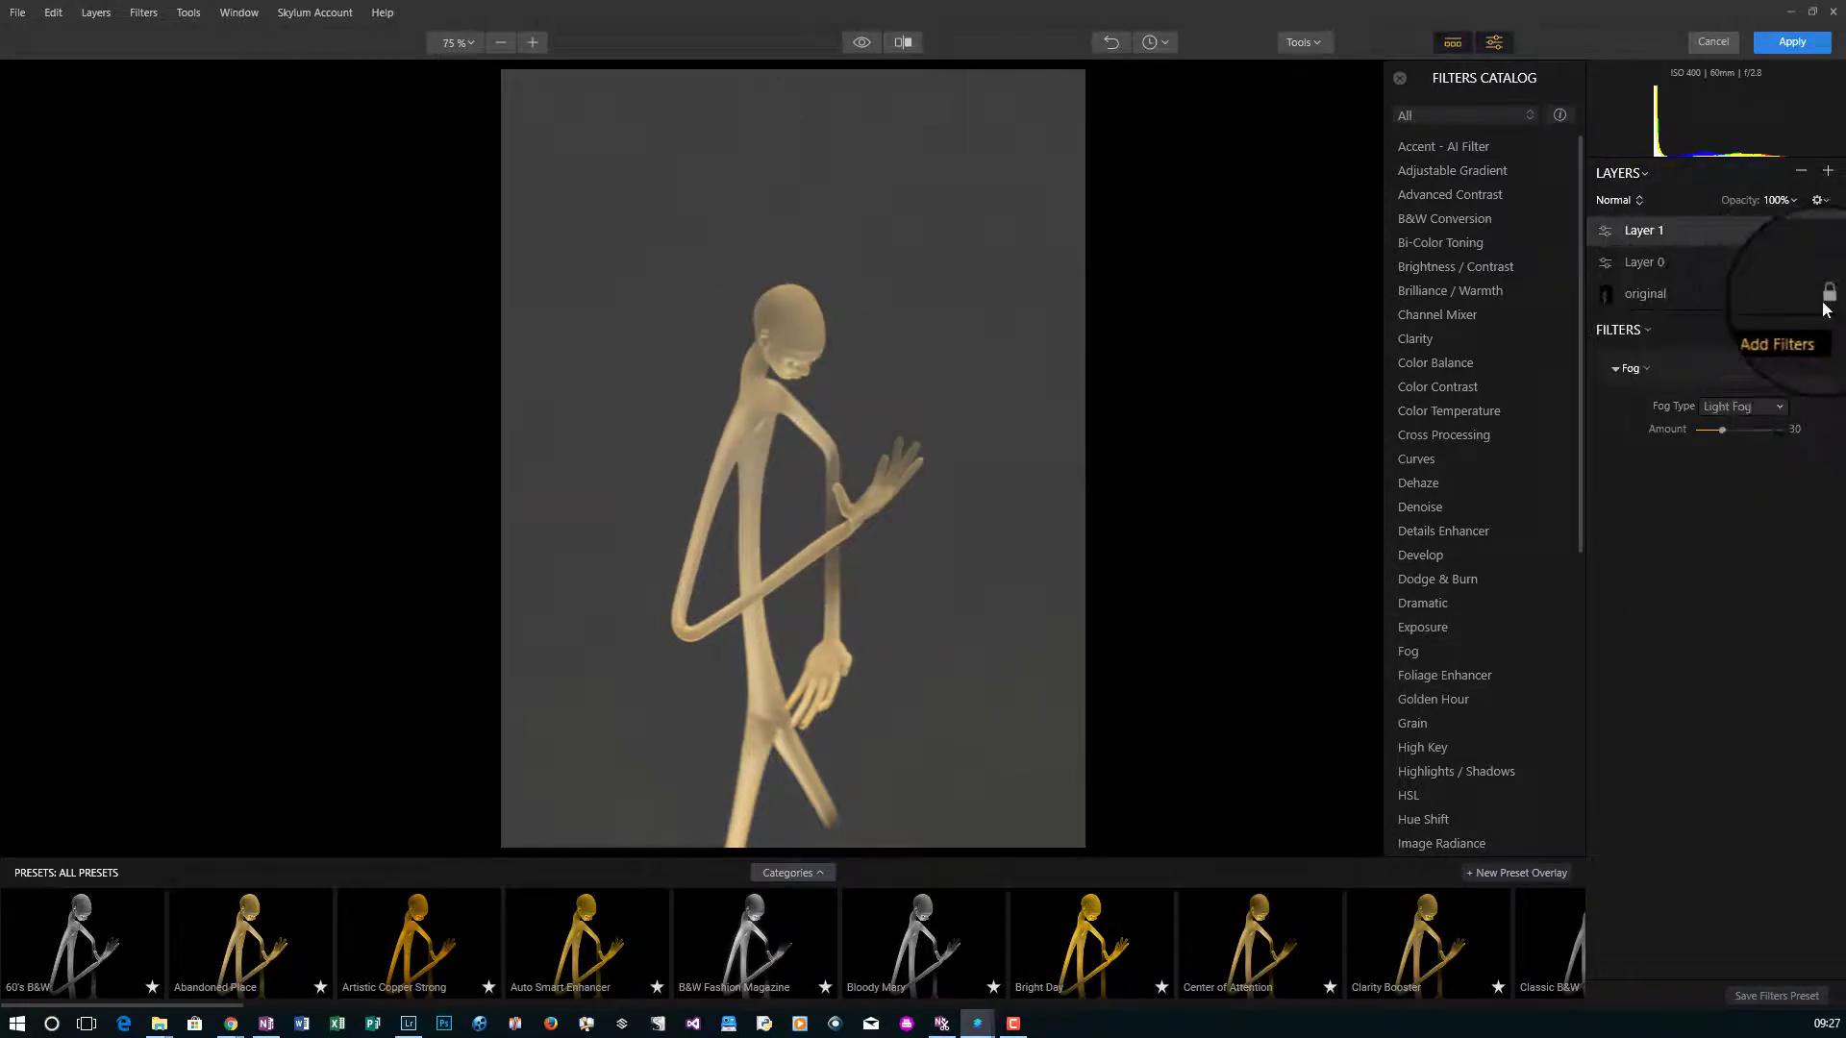
click(1802, 234)
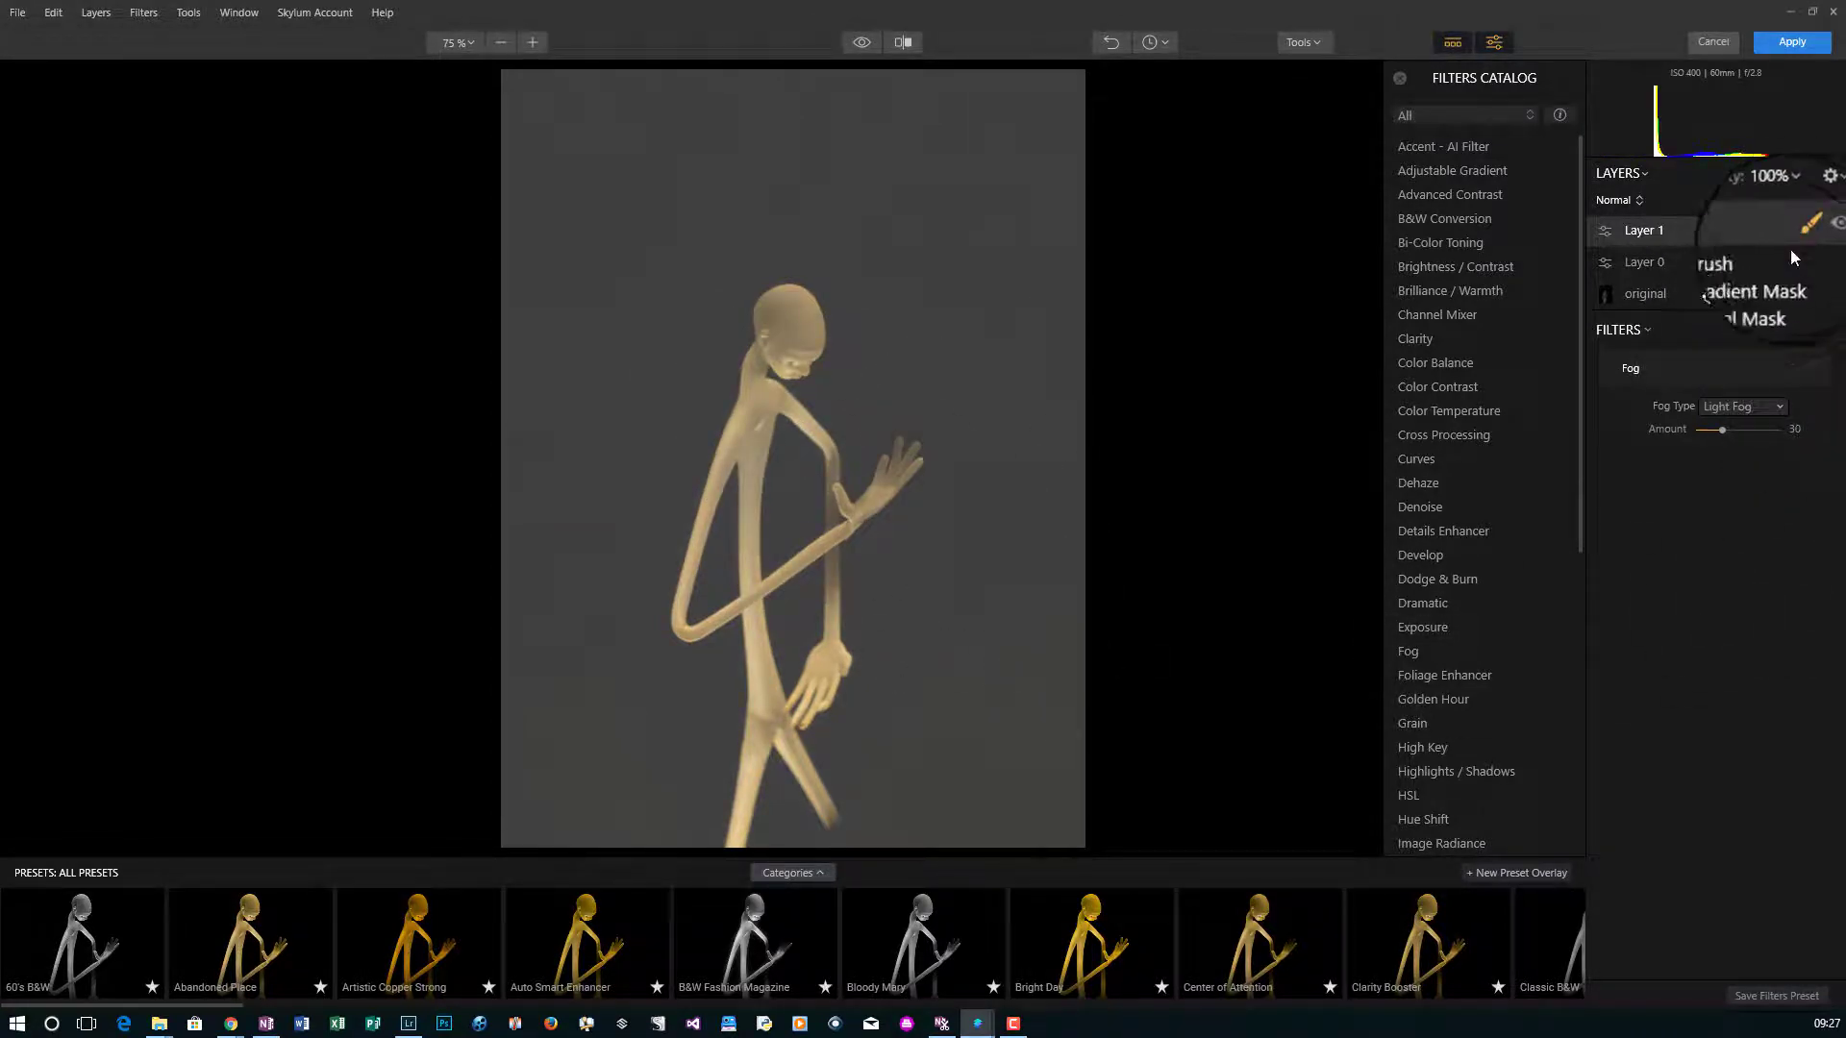
Brush Layer 1's fog mask along the image bottom, then erase it from parts of the floor.
click(1756, 262)
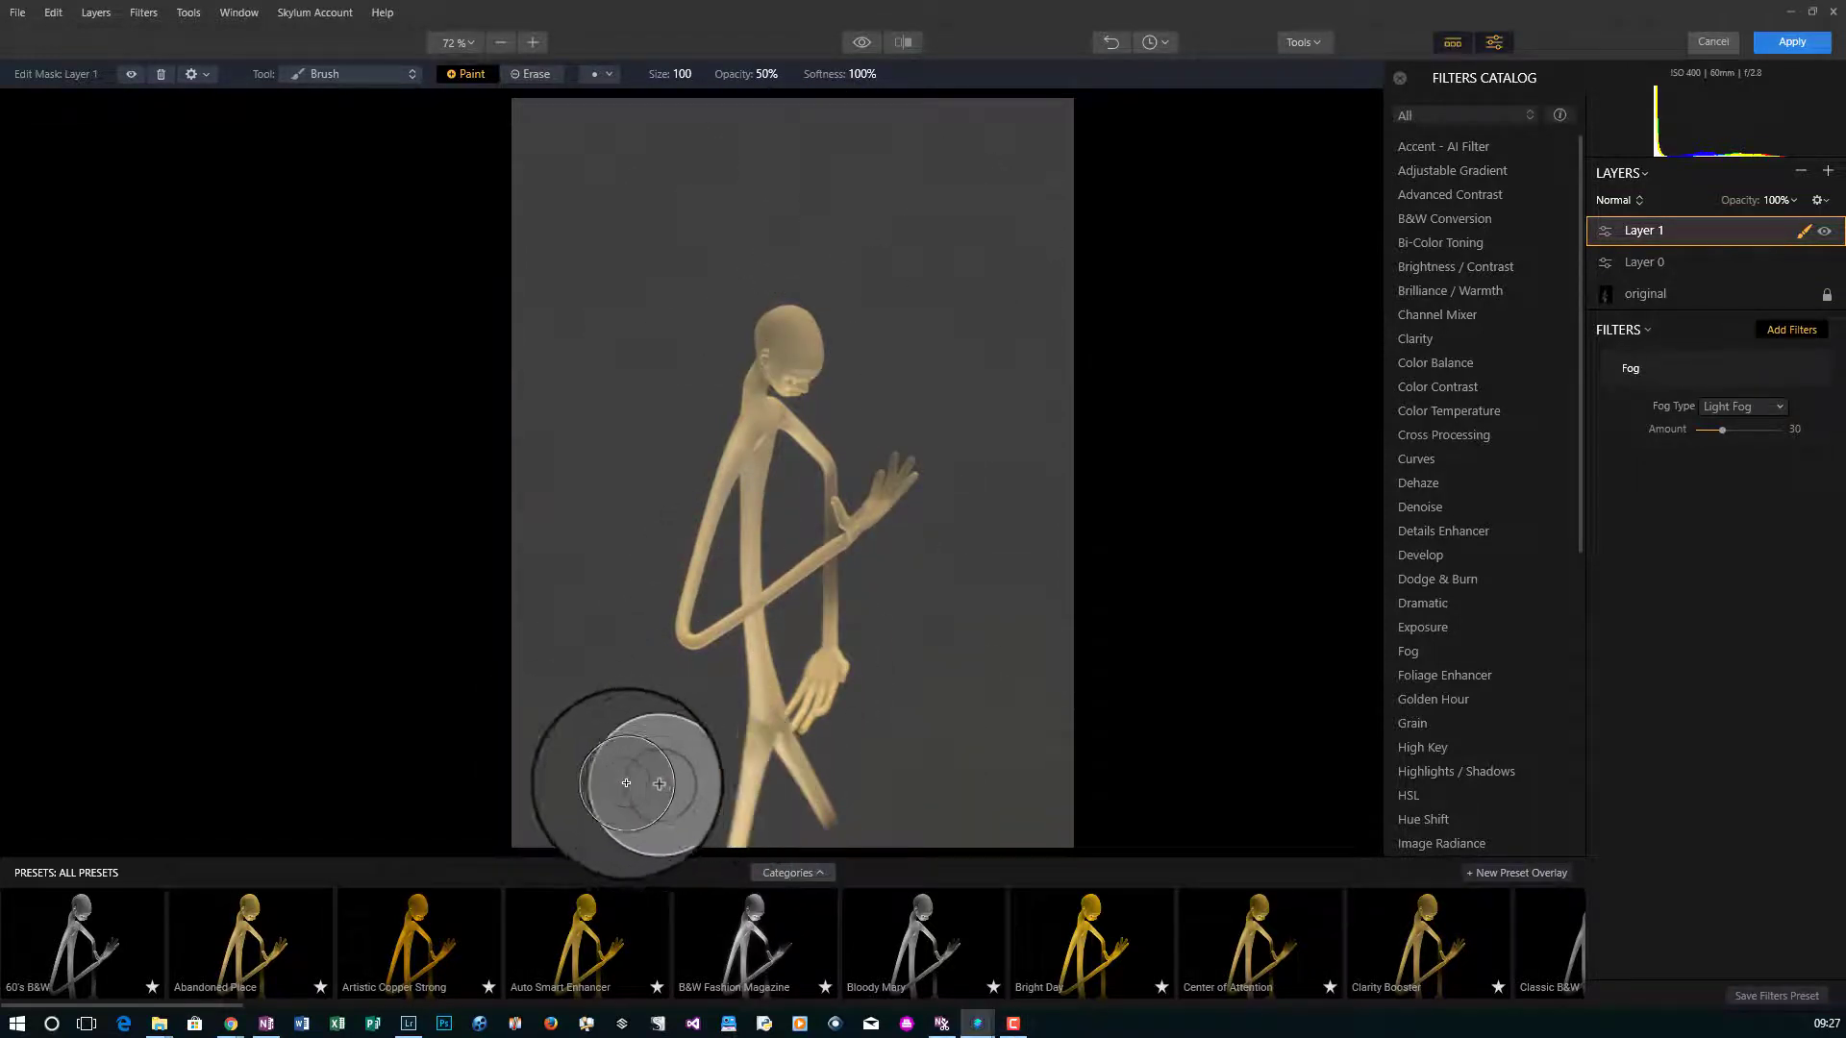
drag(626, 784, 651, 783)
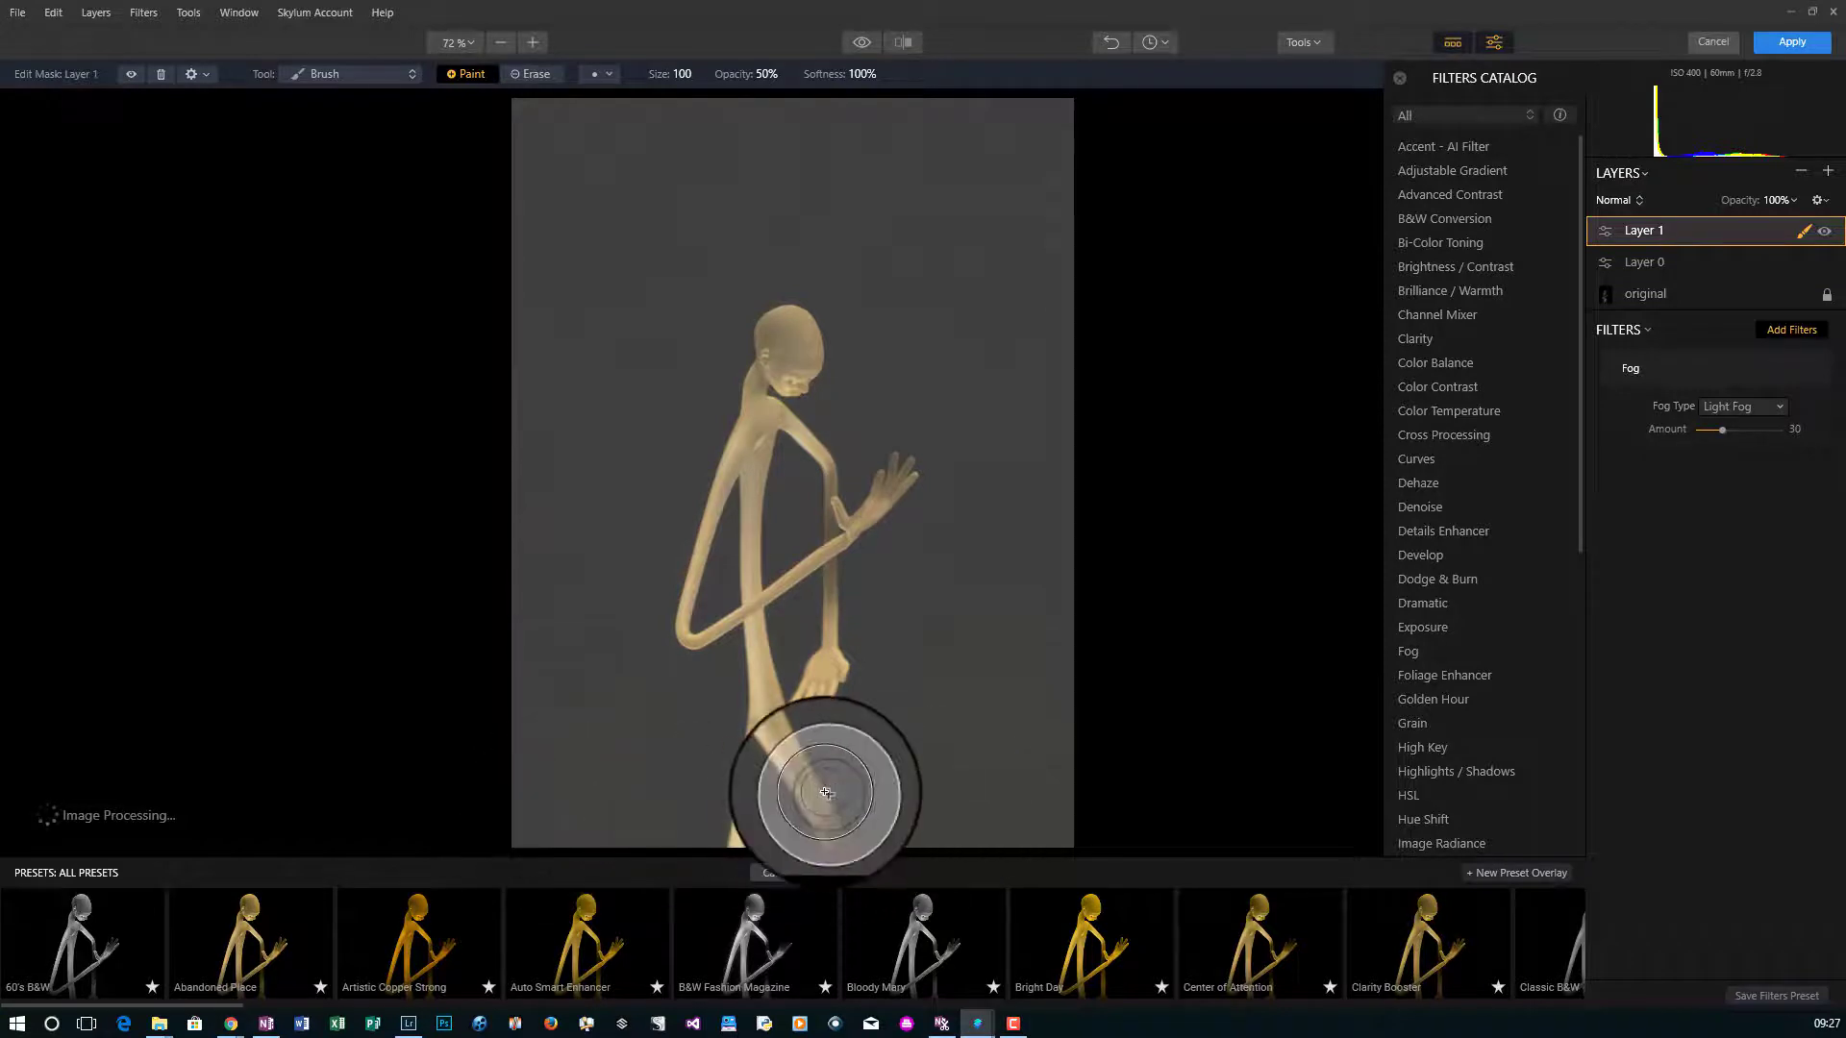
mouse_move(825, 794)
mouse_down()
mouse_move(935, 786)
mouse_move(1061, 826)
mouse_move(578, 827)
mouse_move(1121, 824)
mouse_up()
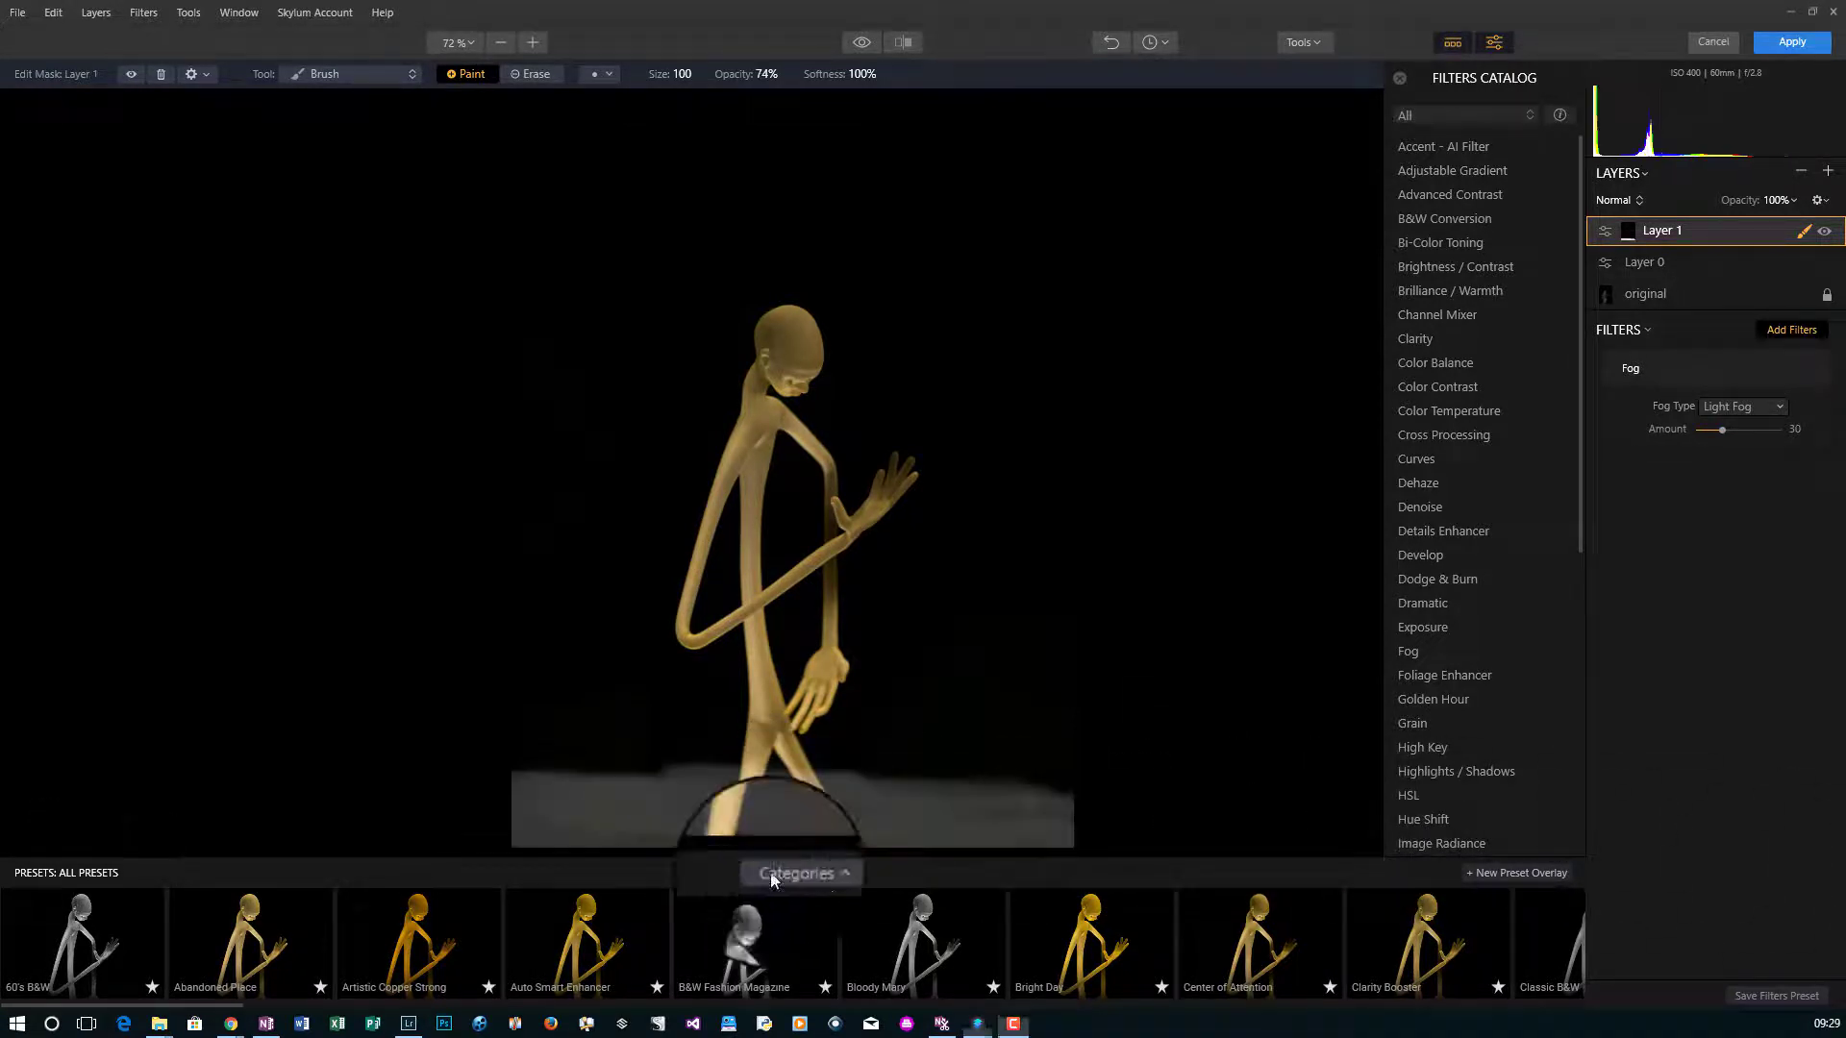
mouse_move(1040, 828)
mouse_down()
mouse_move(659, 857)
mouse_move(981, 817)
mouse_move(1069, 772)
mouse_move(775, 786)
mouse_move(557, 851)
mouse_move(541, 839)
mouse_move(579, 836)
mouse_move(672, 770)
mouse_move(523, 783)
mouse_move(579, 843)
mouse_move(577, 782)
mouse_move(939, 824)
mouse_move(845, 824)
mouse_move(752, 694)
mouse_up()
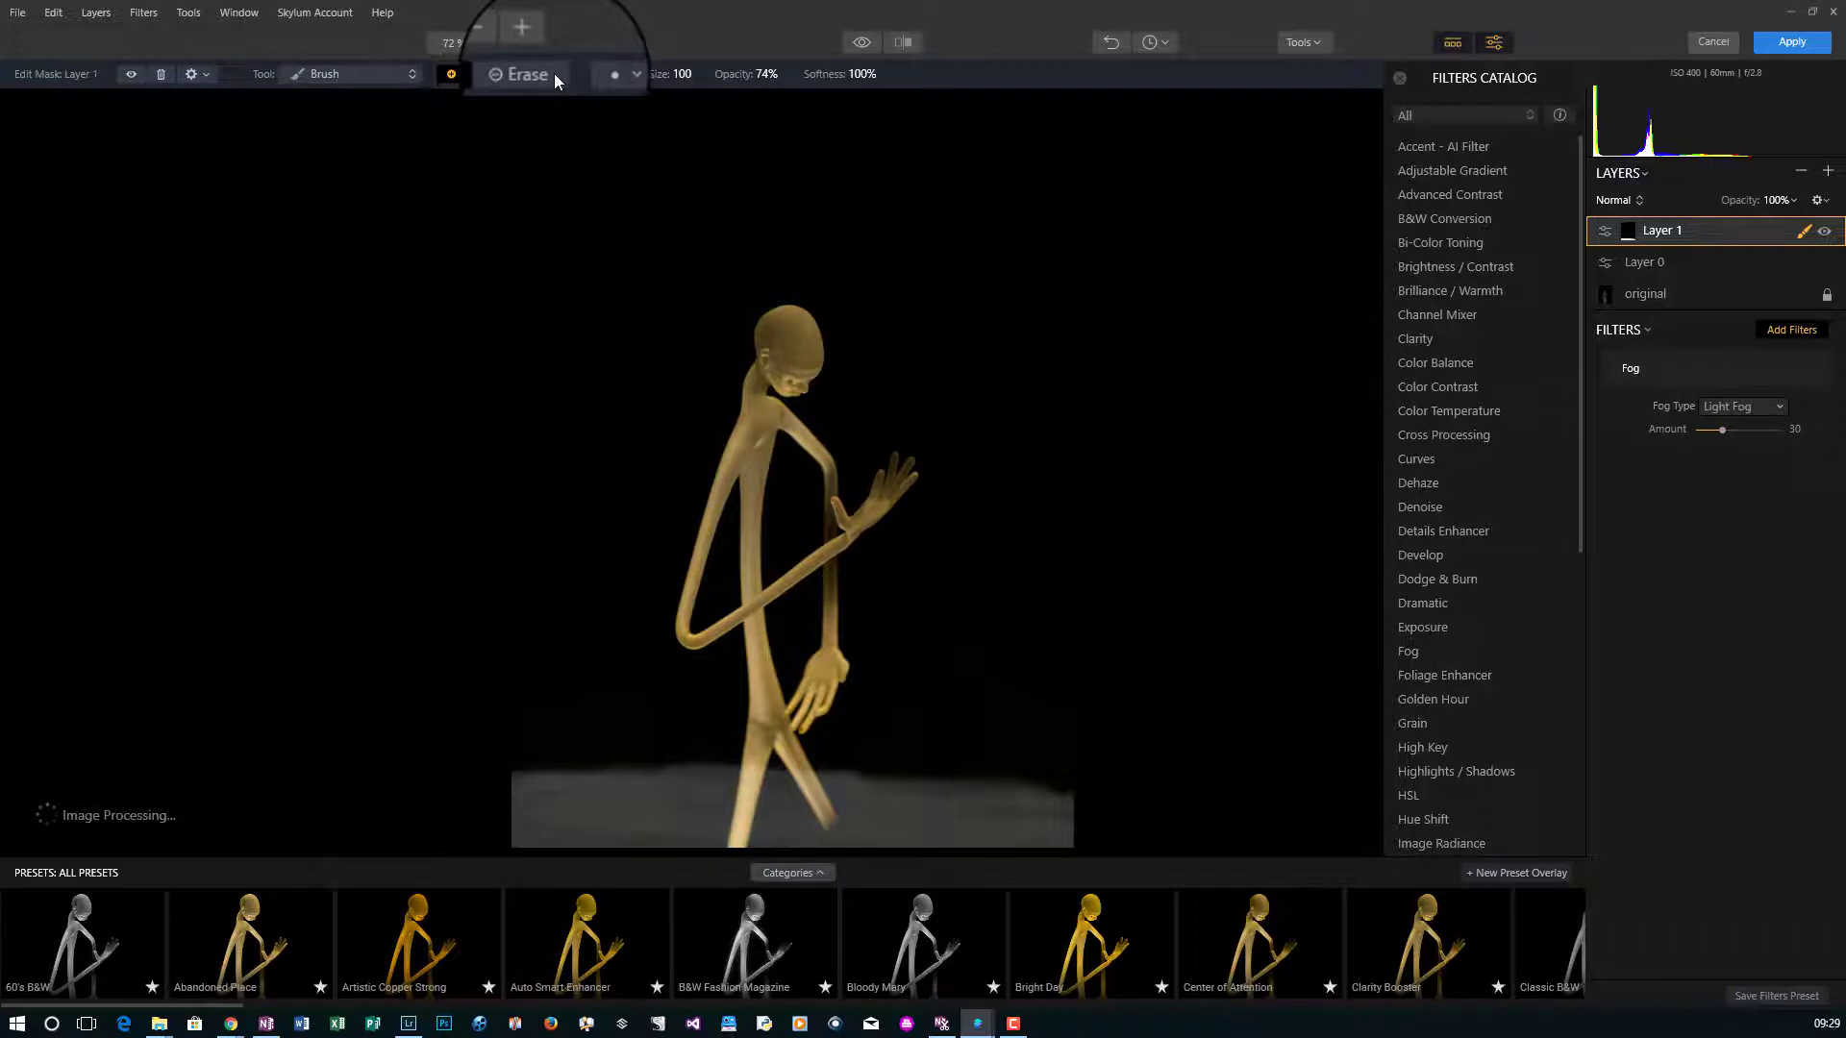
click(554, 73)
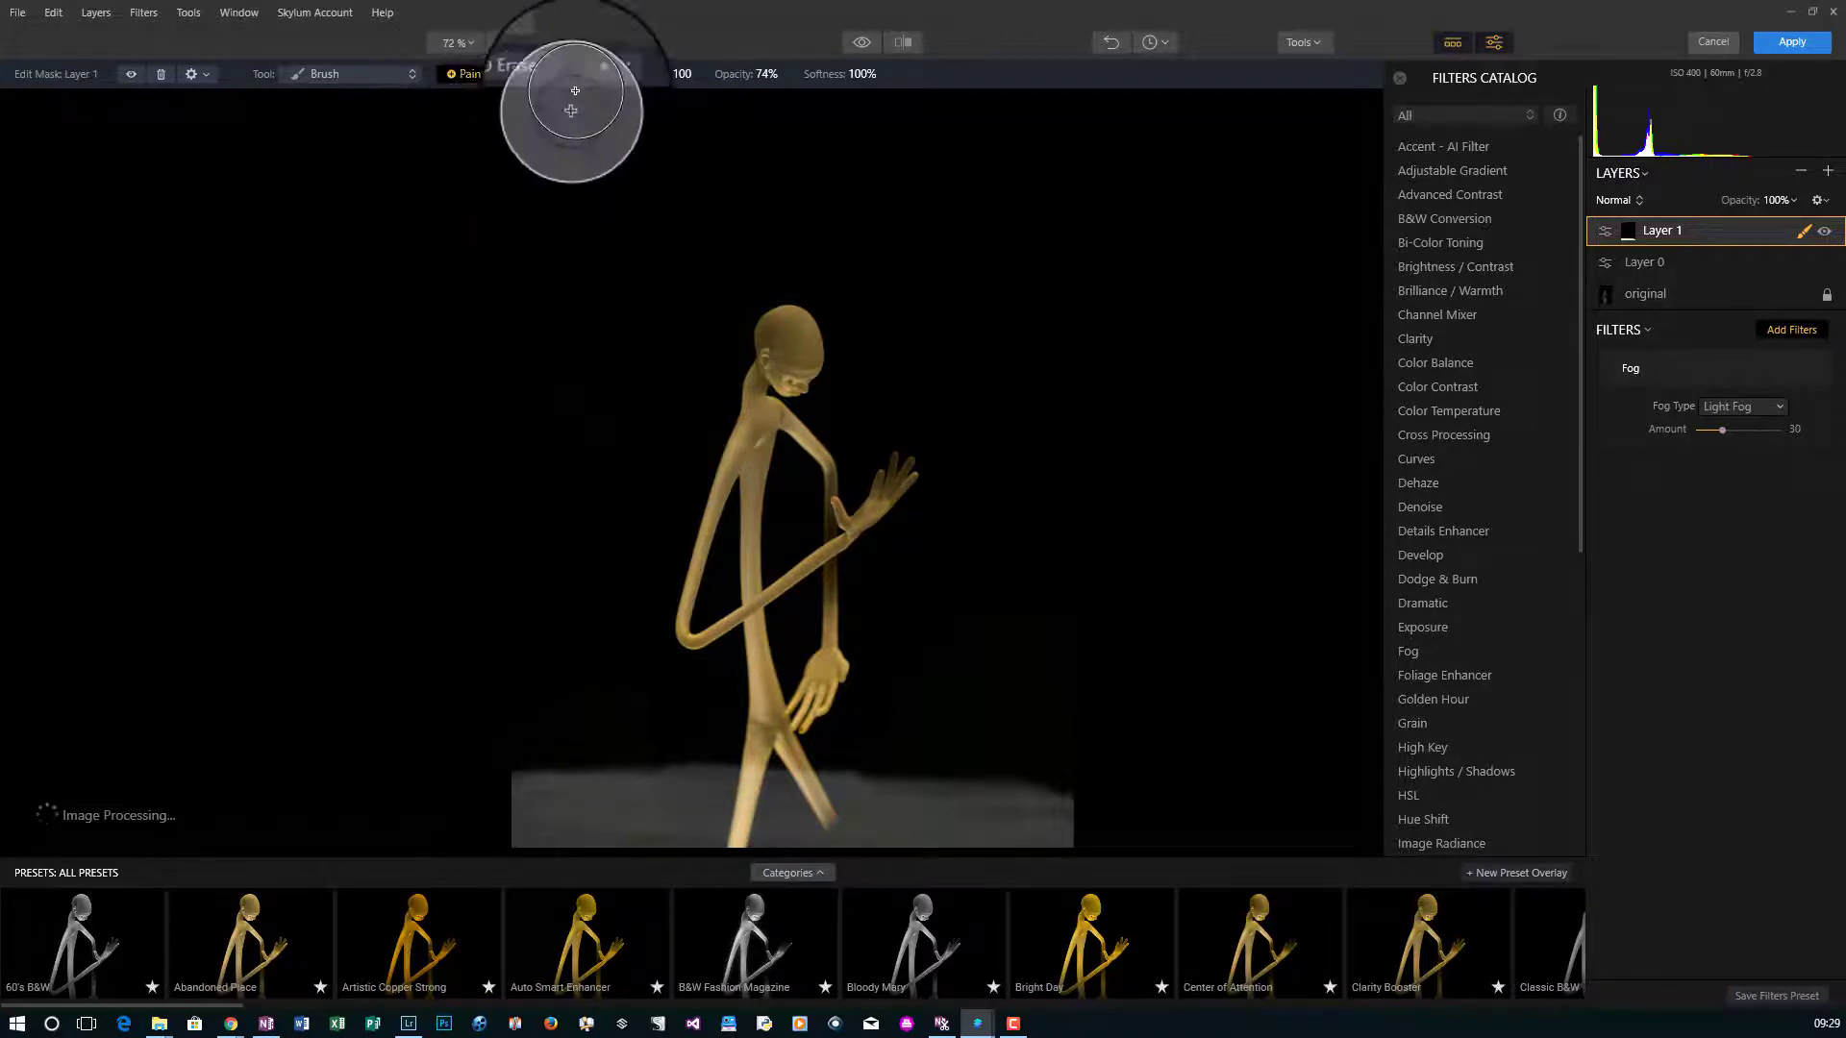
mouse_move(656, 758)
mouse_down()
mouse_move(692, 763)
mouse_move(544, 771)
mouse_move(948, 762)
mouse_move(1163, 803)
mouse_up()
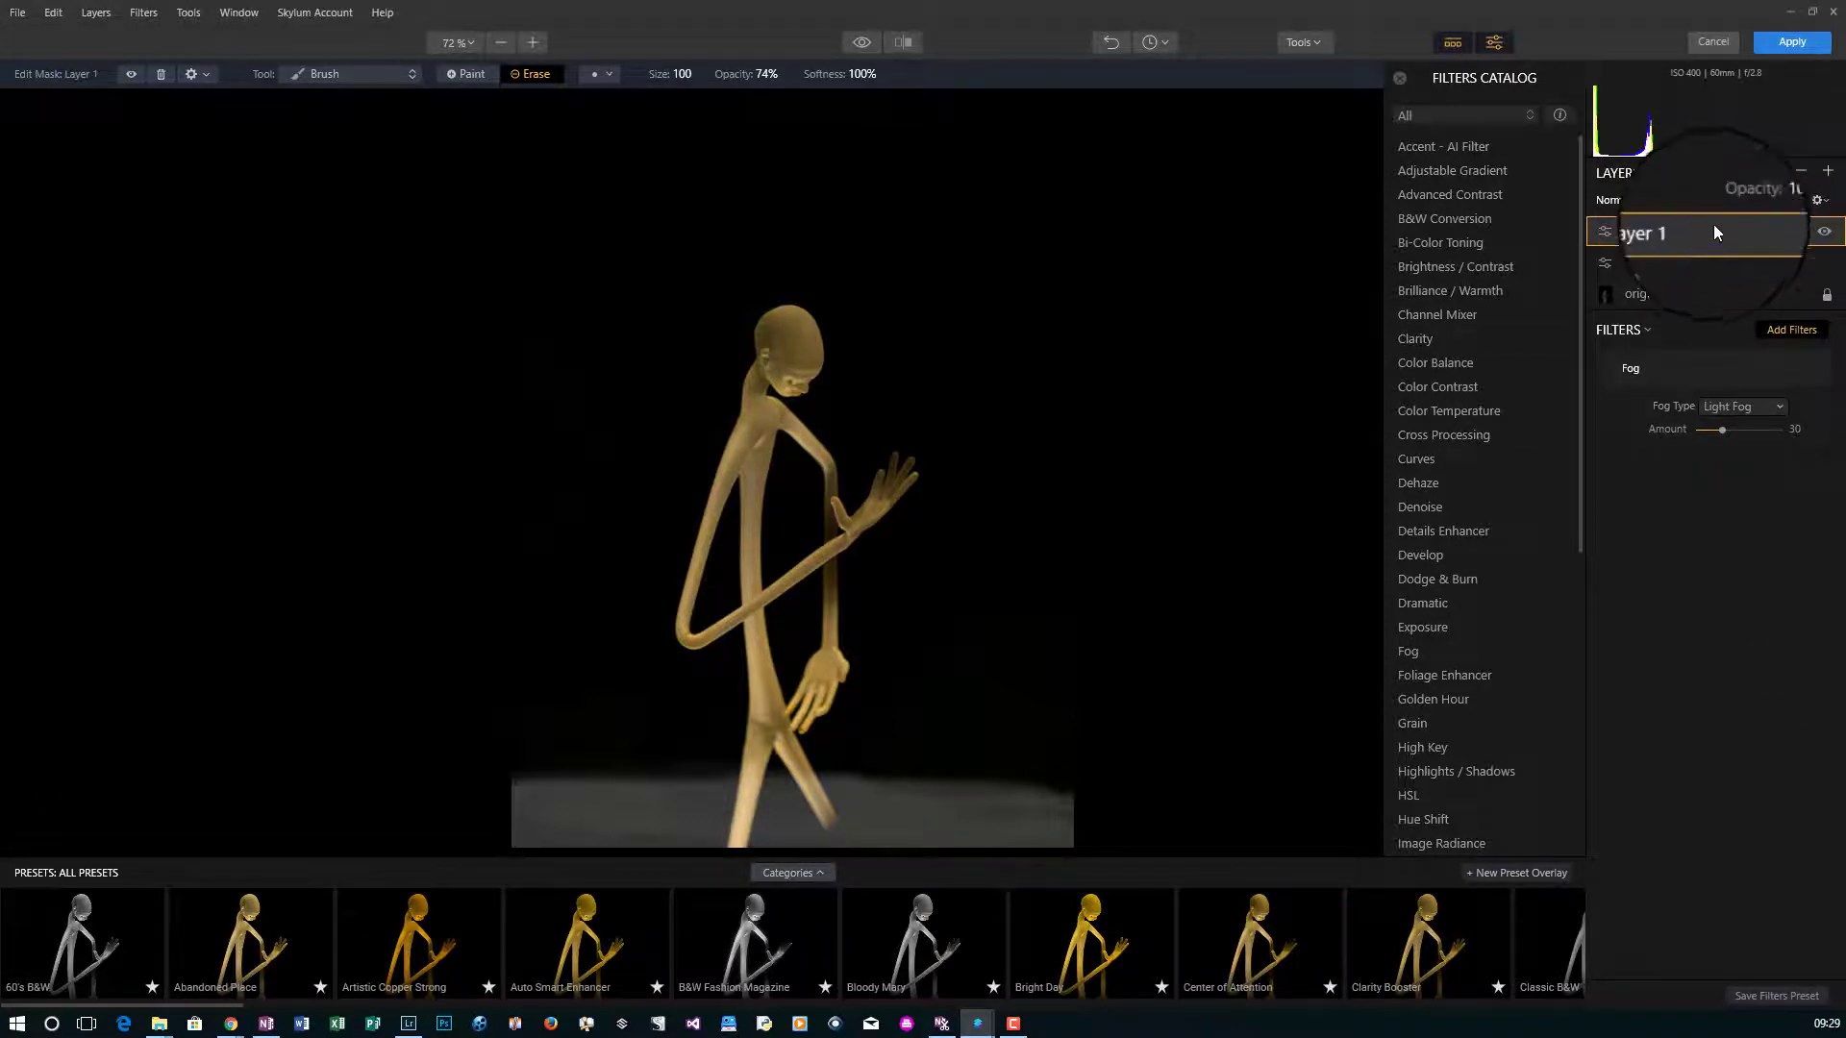
Add empty adjustment Layer 2, enable filter descriptions, and scroll the catalog down to Sun Rays.
click(1828, 171)
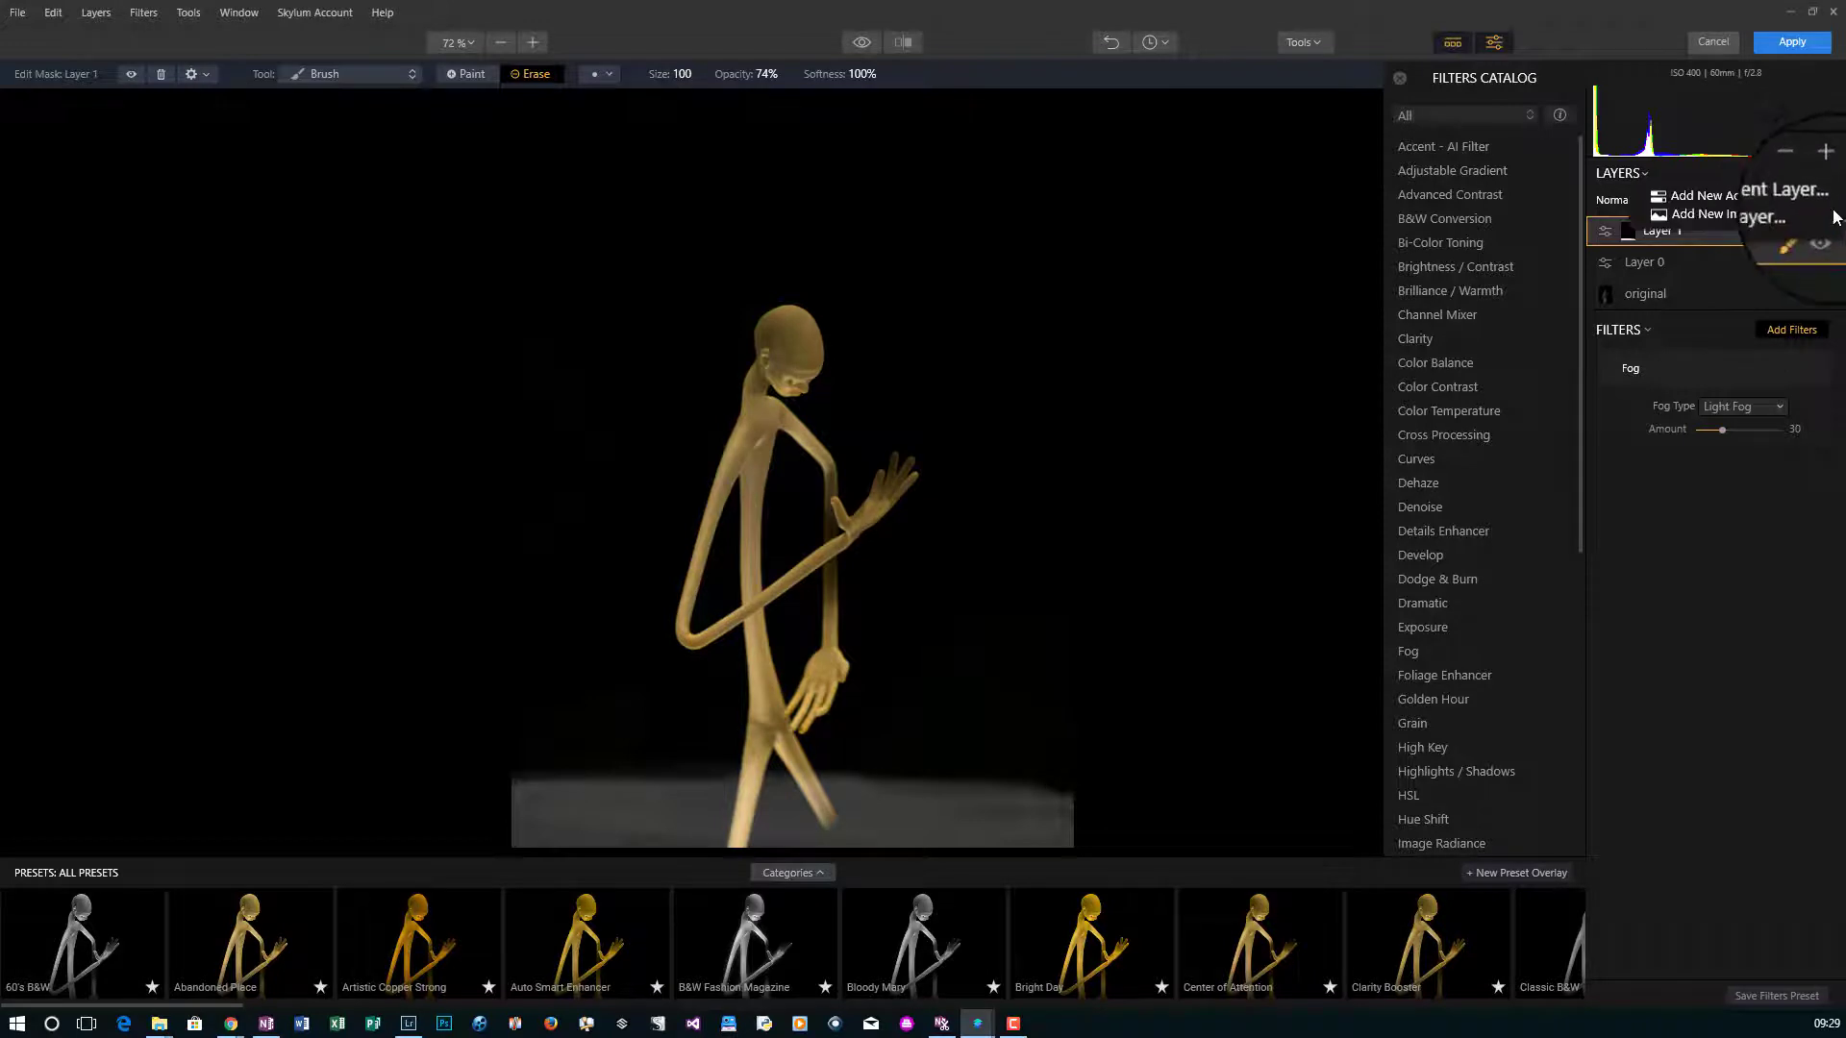
click(1730, 193)
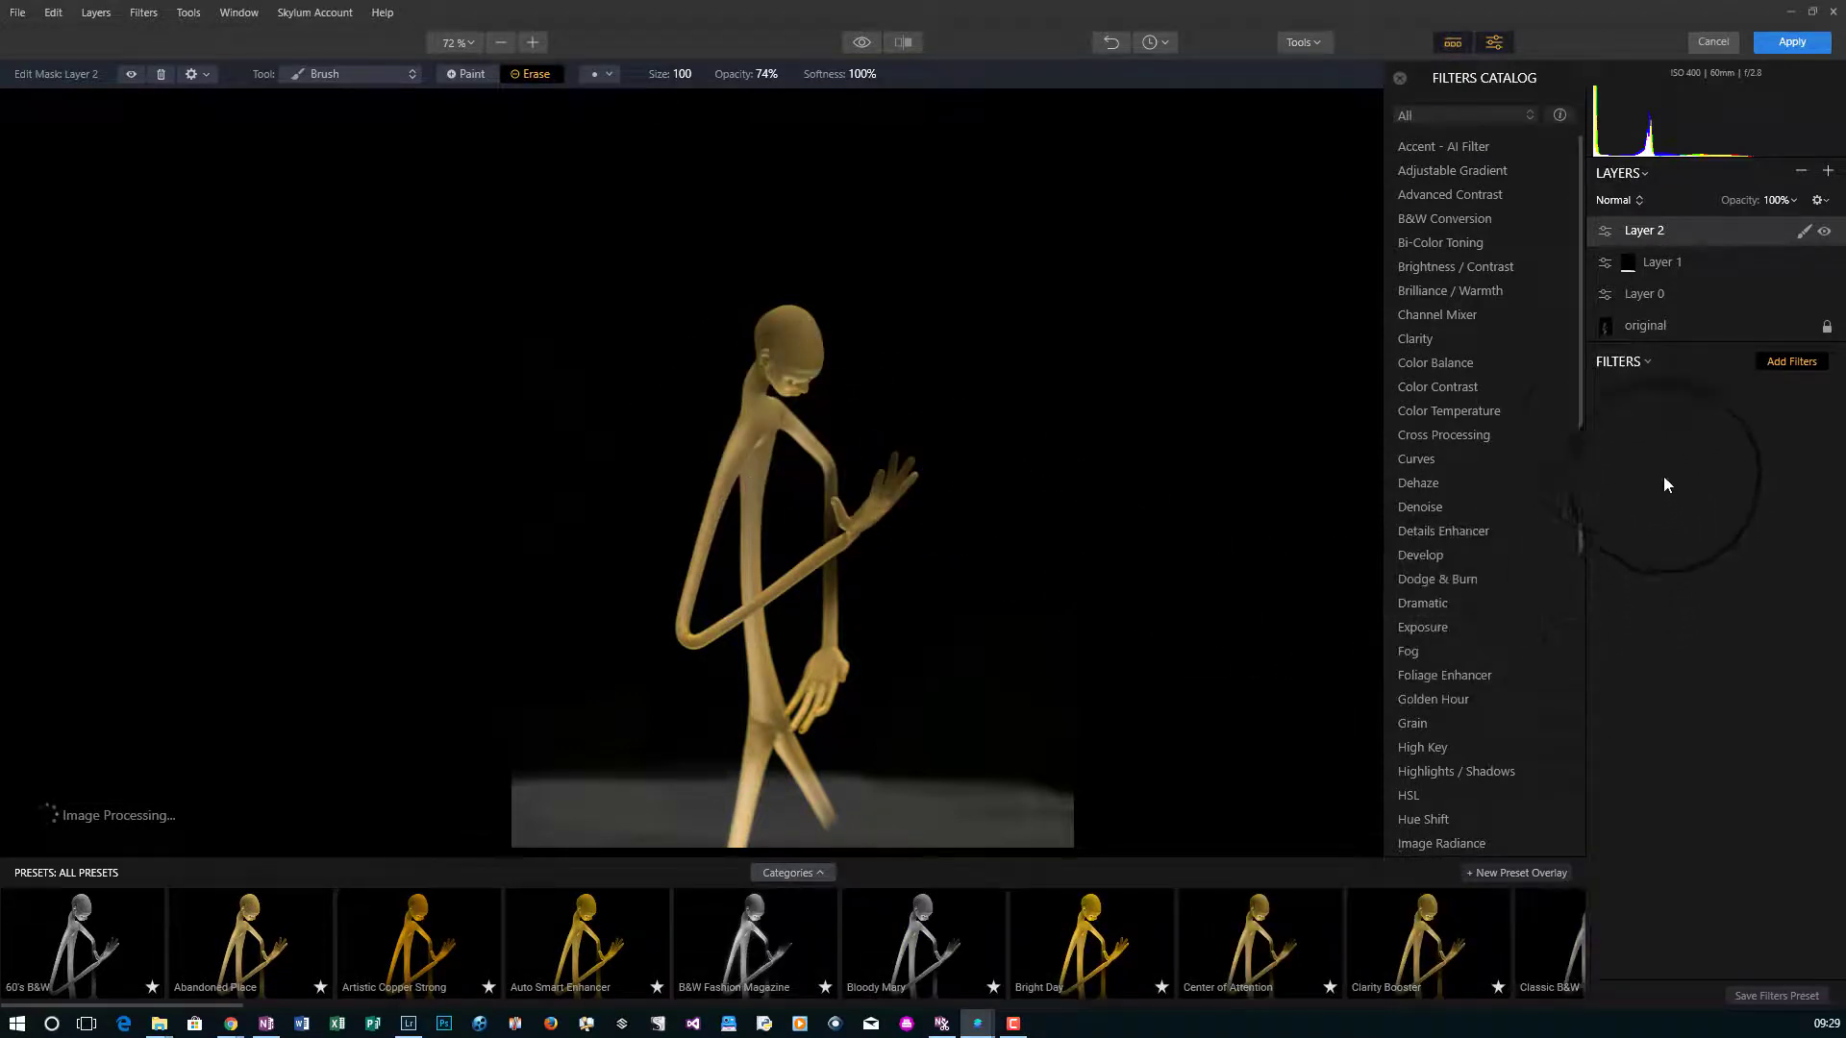
click(1559, 116)
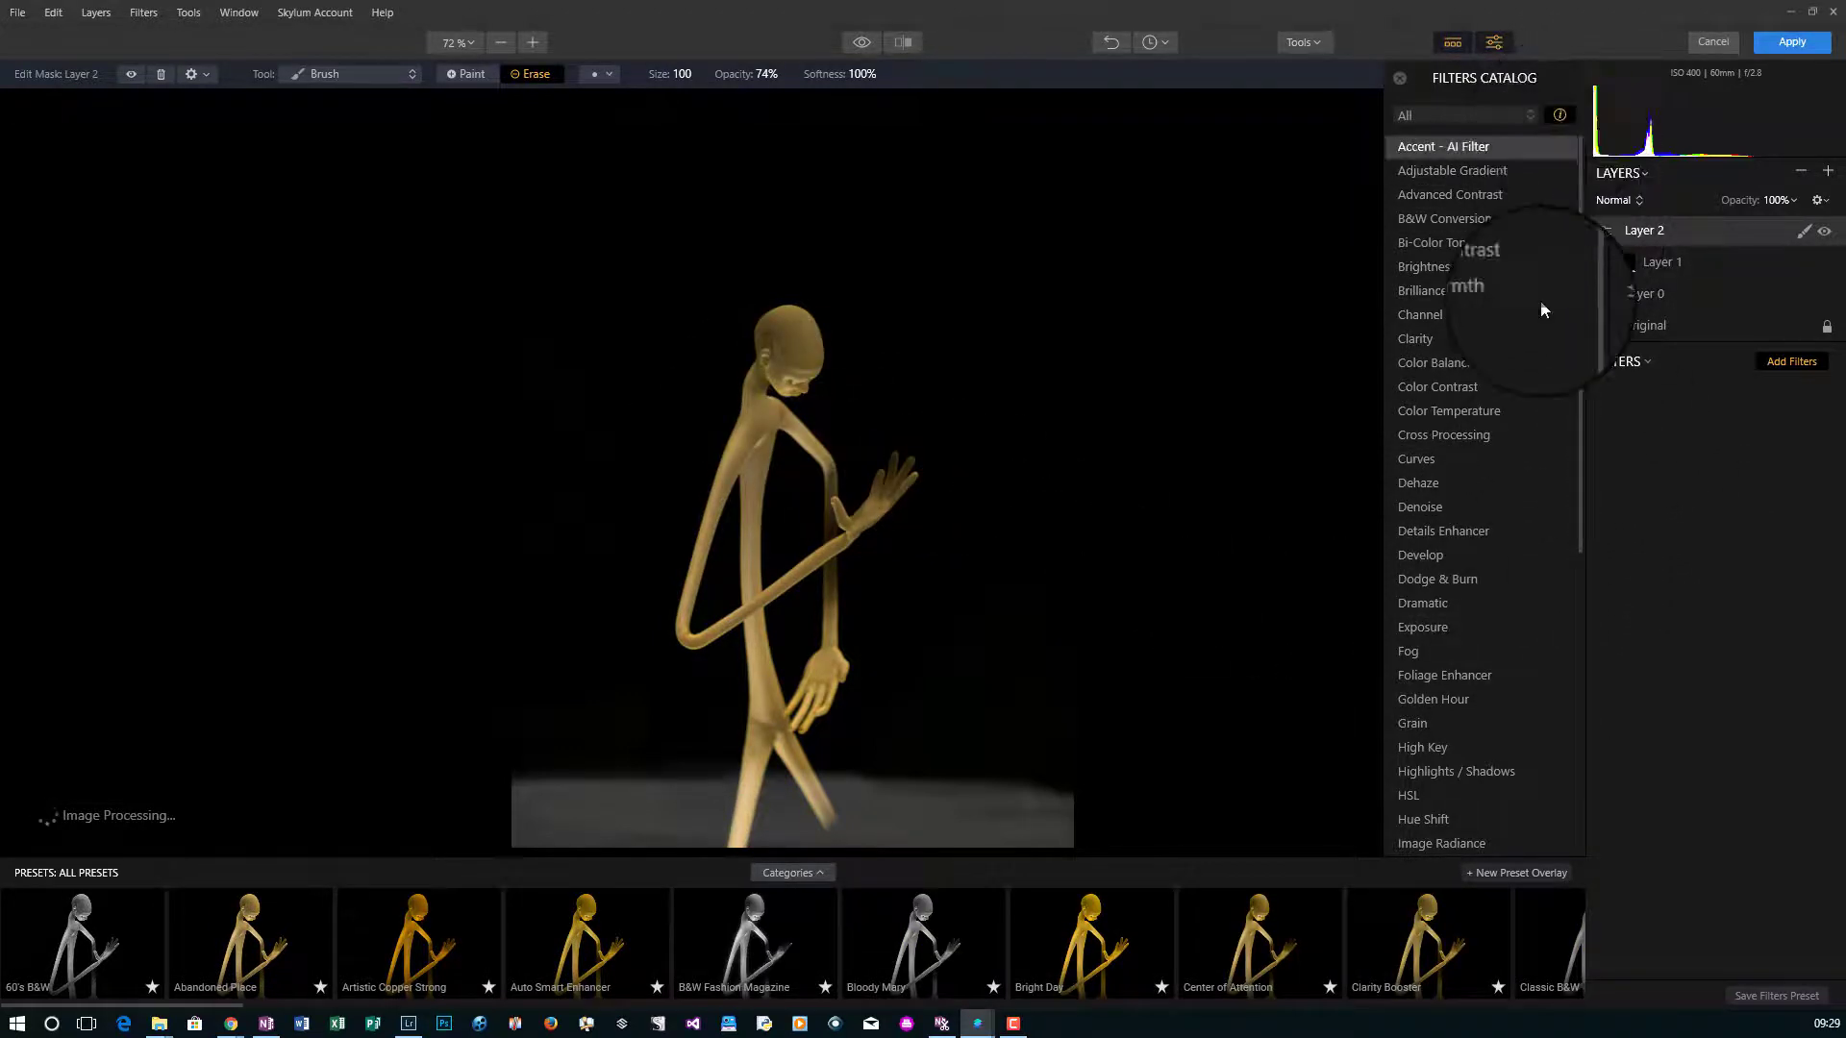
scroll(1463, 750, down, 1)
scroll(1464, 750, down, 5)
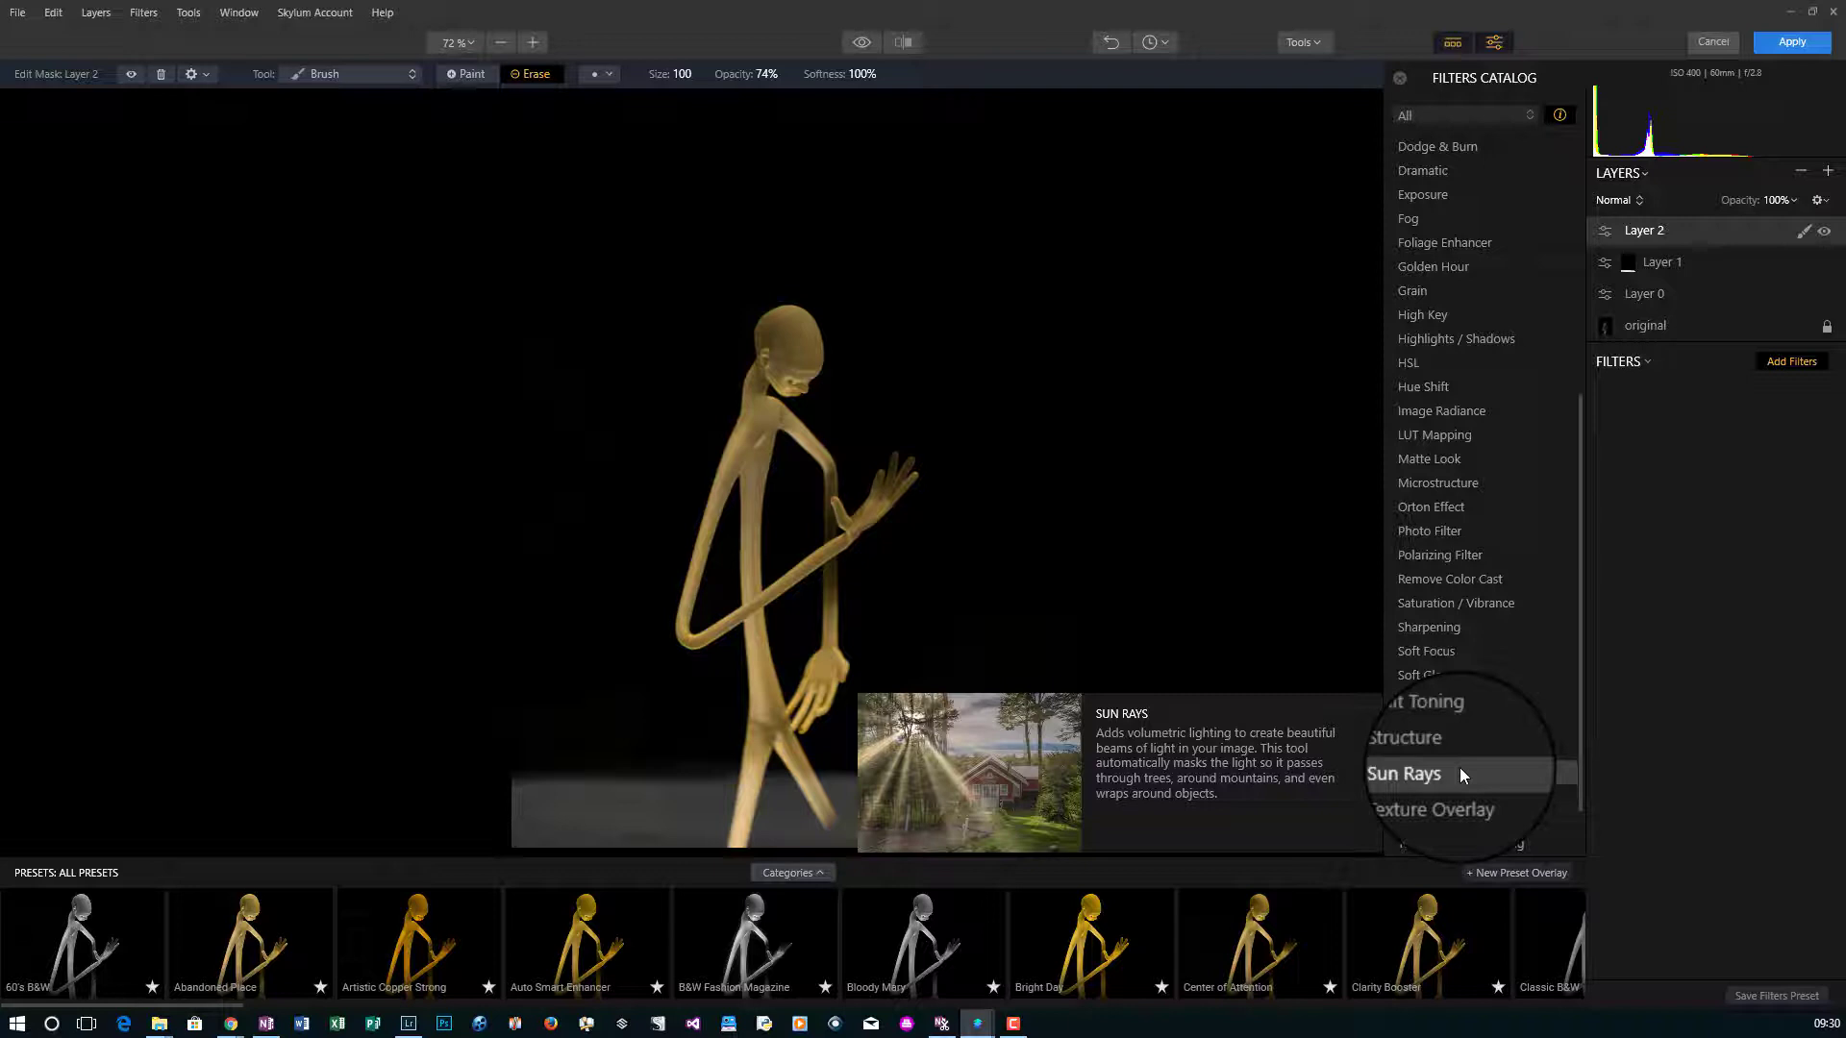
Apply Sun Rays to Layer 2, brush around the head, and move the light source right.
click(1460, 767)
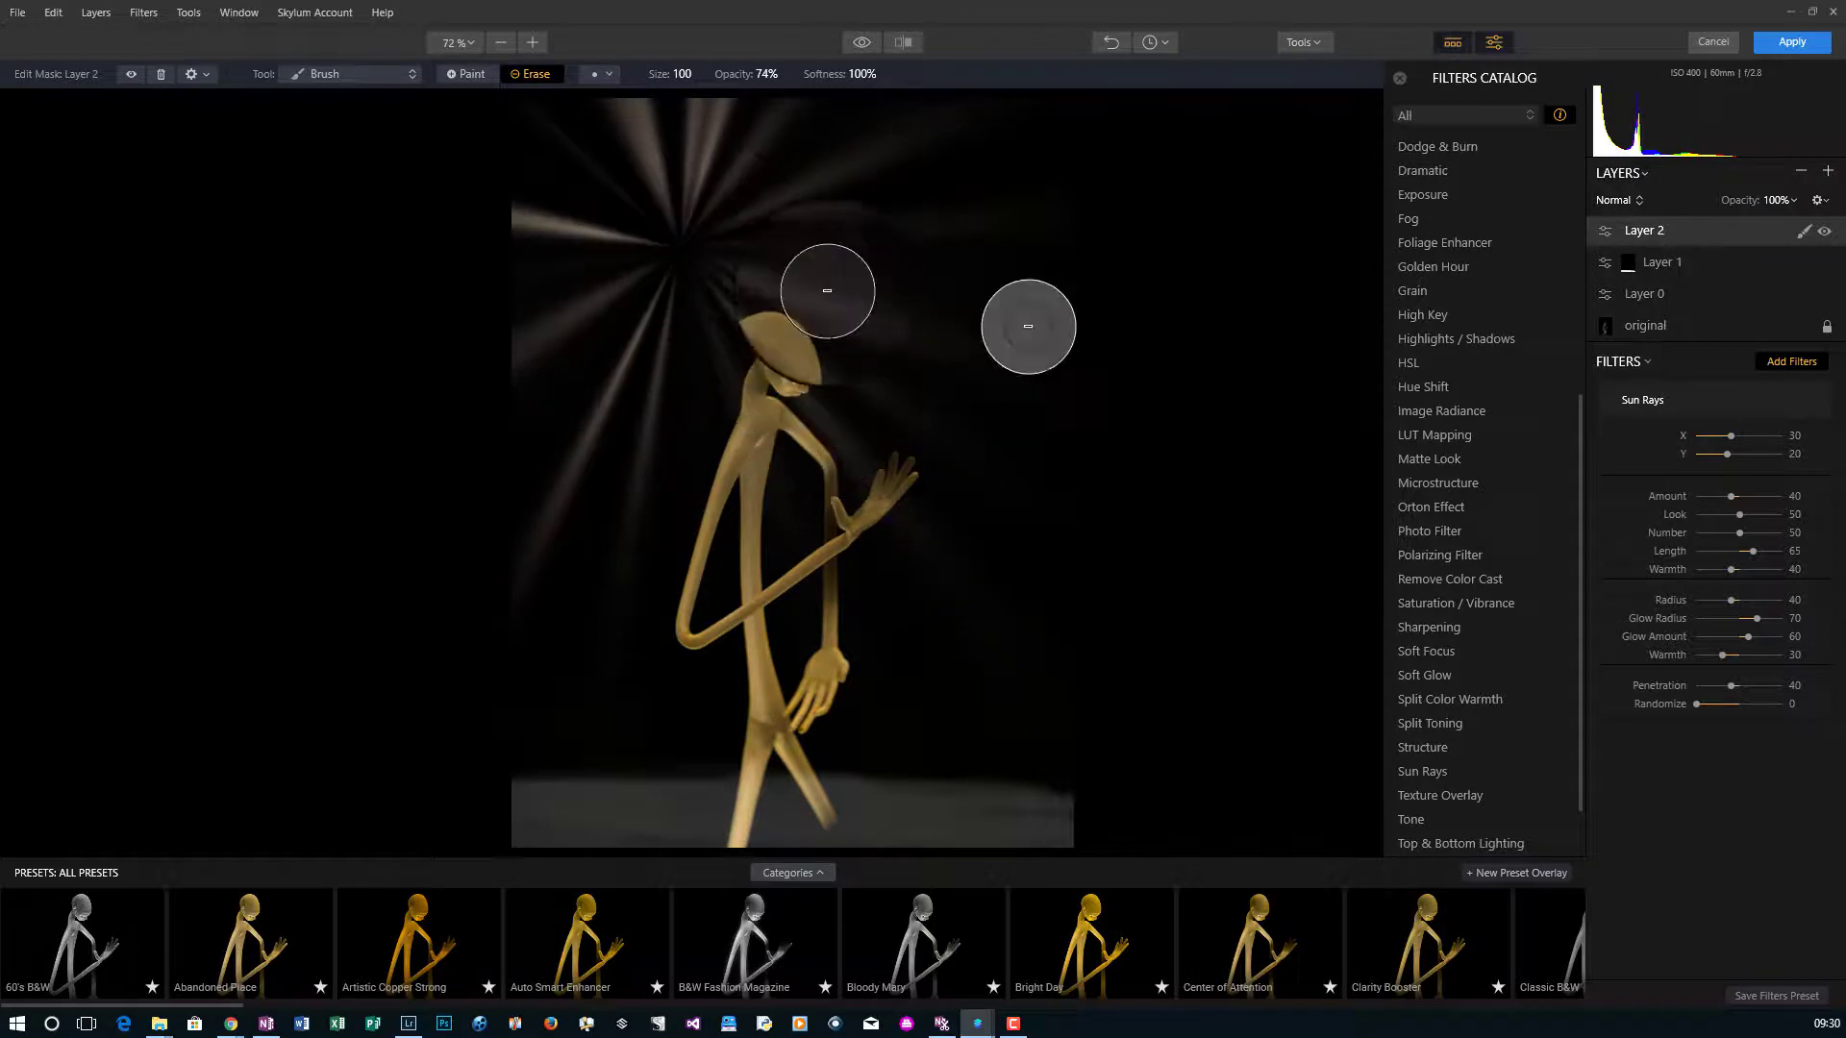
mouse_move(716, 245)
mouse_down()
mouse_move(844, 388)
mouse_move(824, 330)
mouse_up()
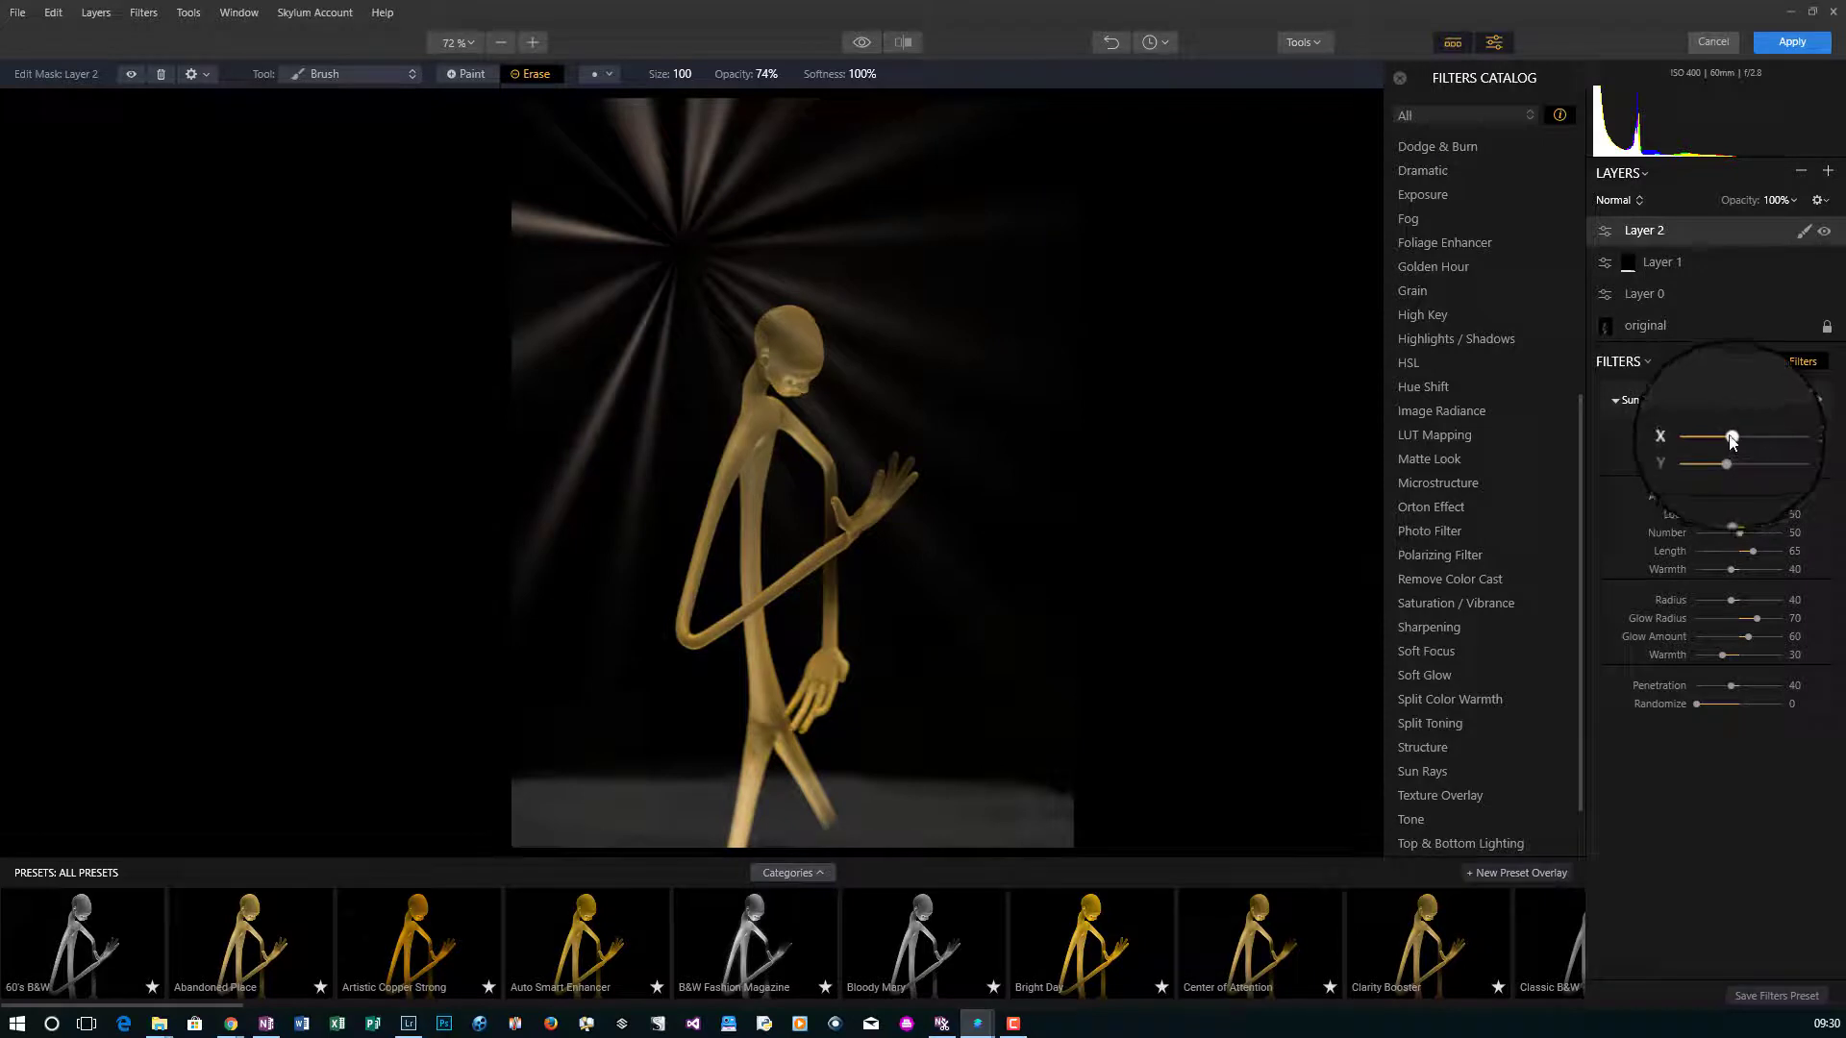
drag(1732, 439, 1736, 439)
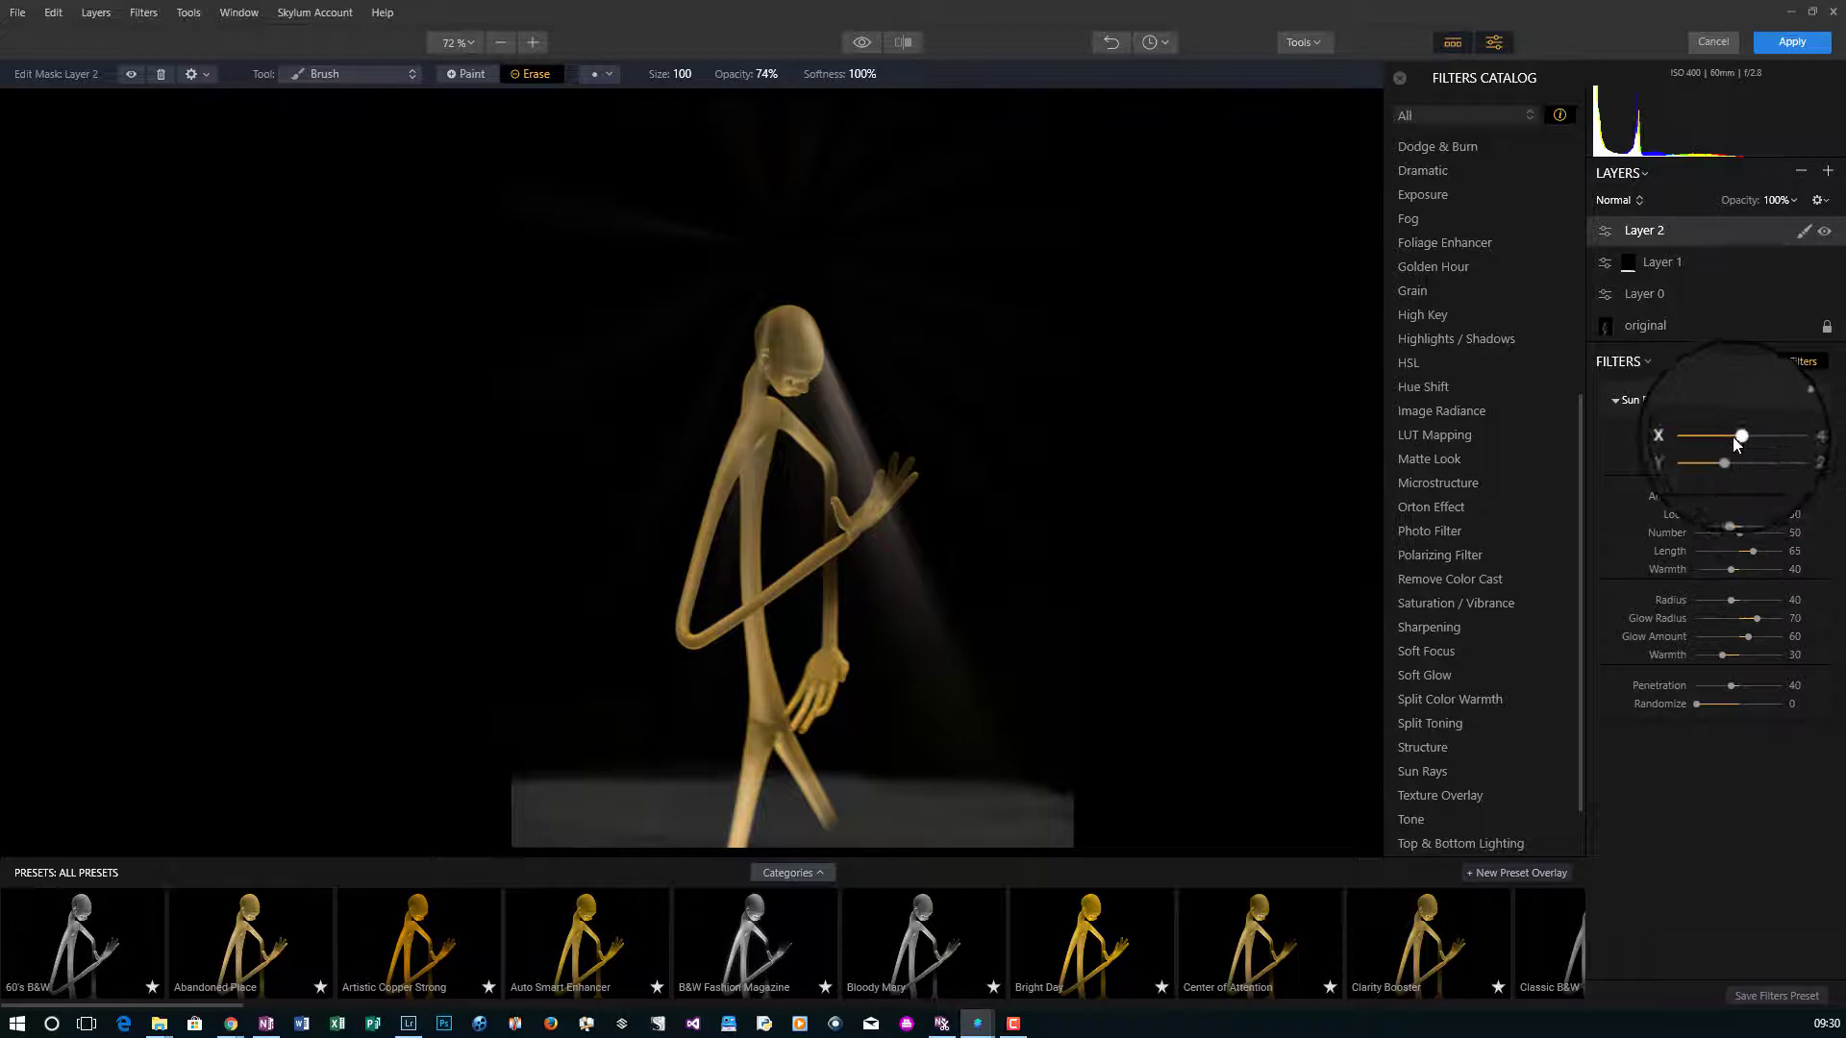
drag(1742, 438, 1745, 438)
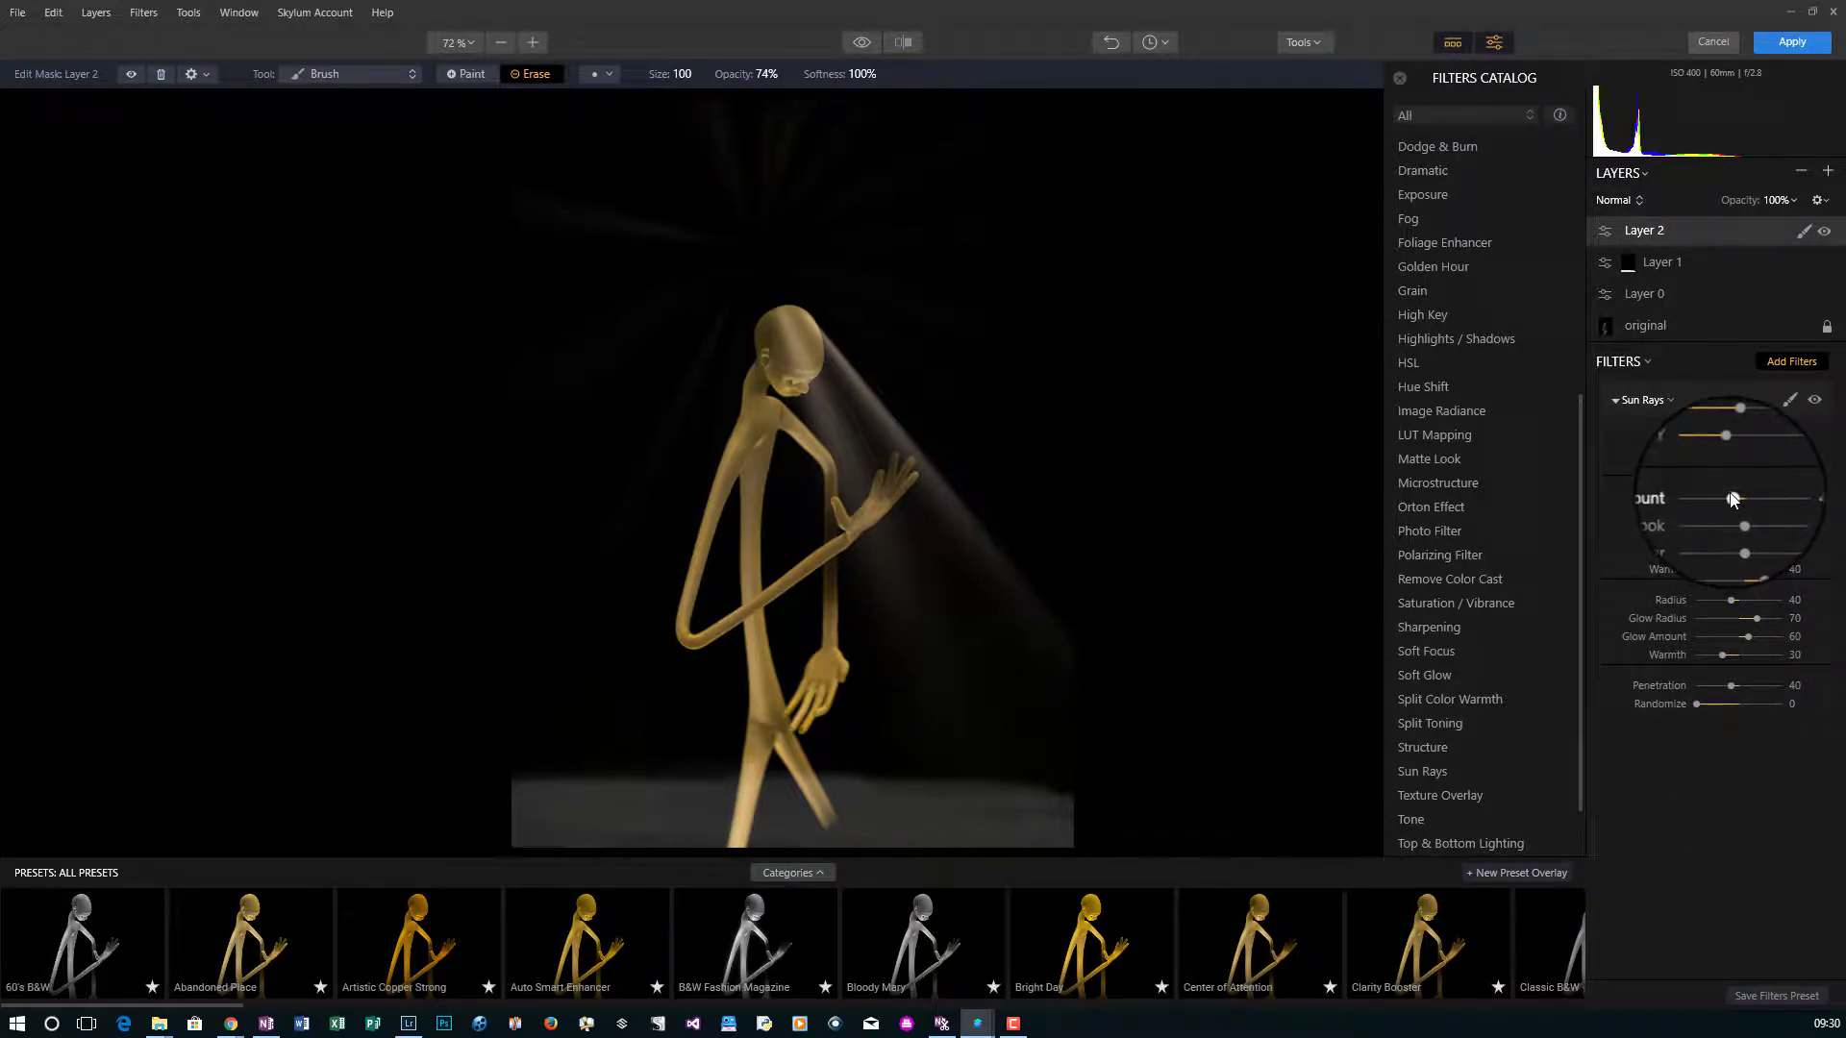
Set Sun Rays Amount to 56 and Look to 44, shorten Length, and raise Warmth to 66.
drag(1733, 499, 1747, 498)
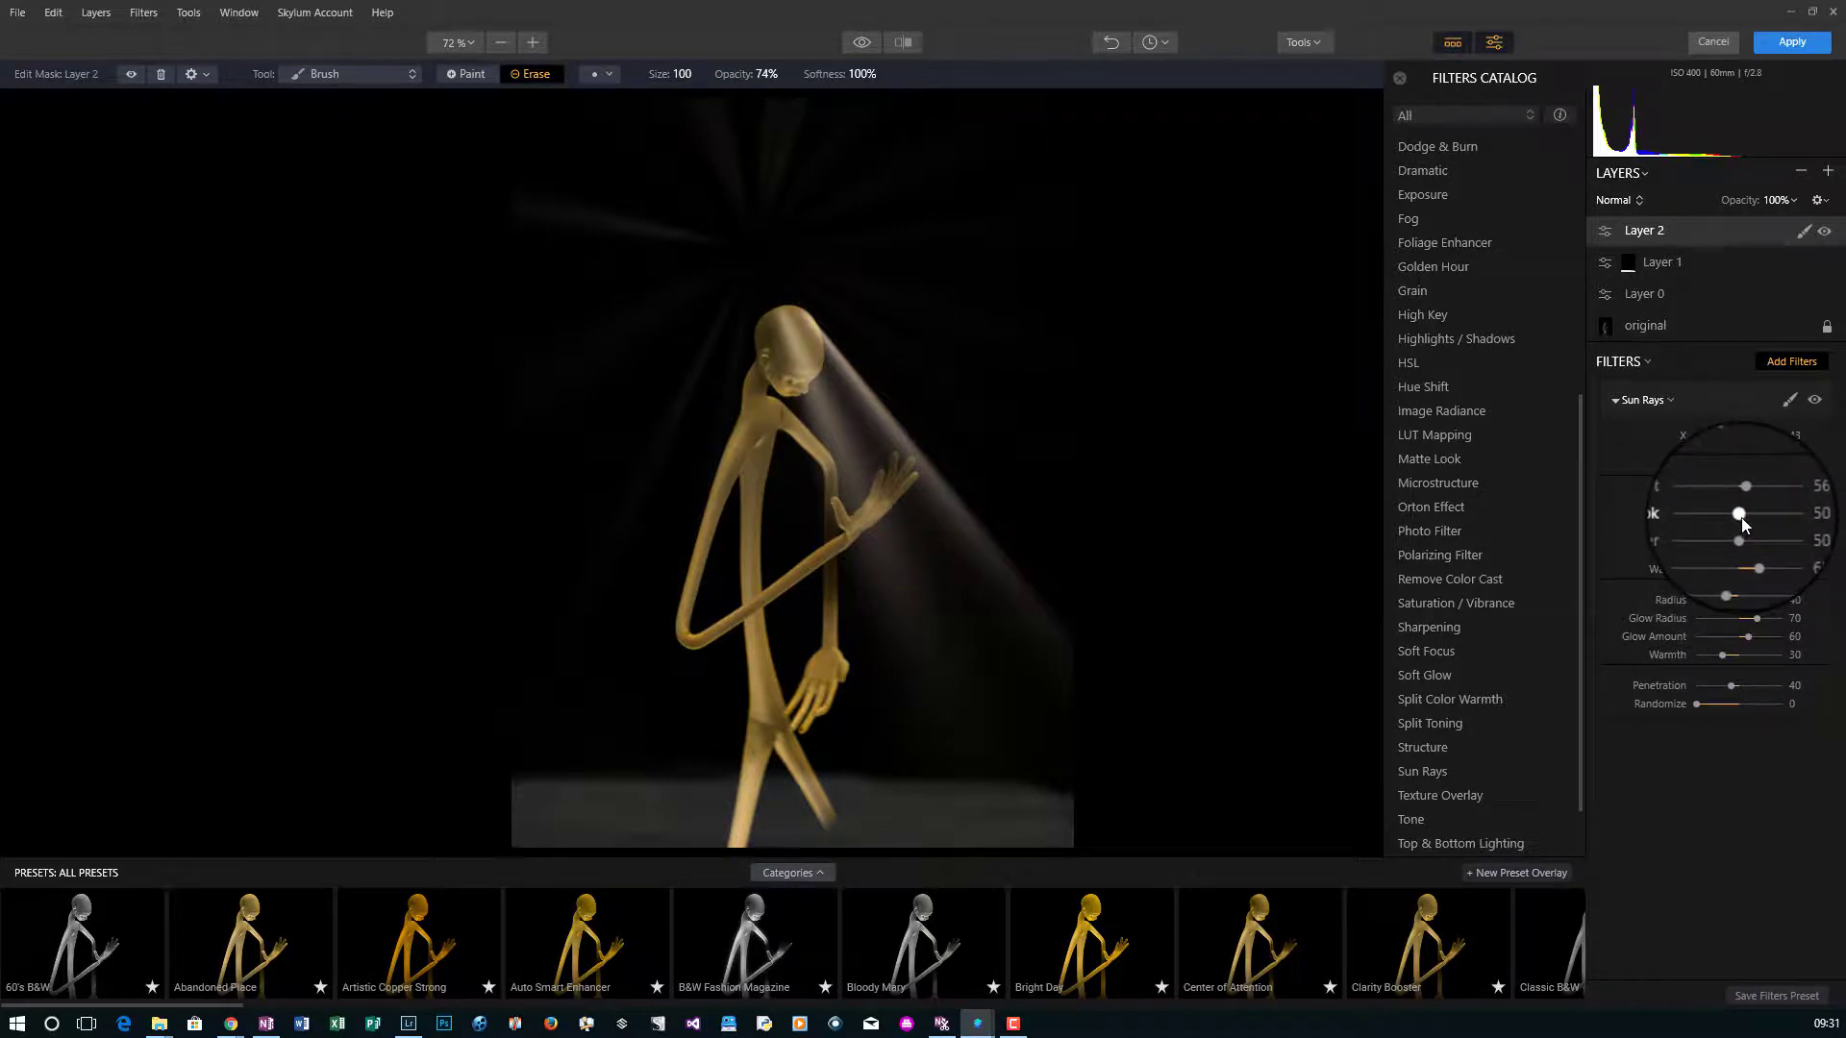
drag(1738, 518, 1734, 518)
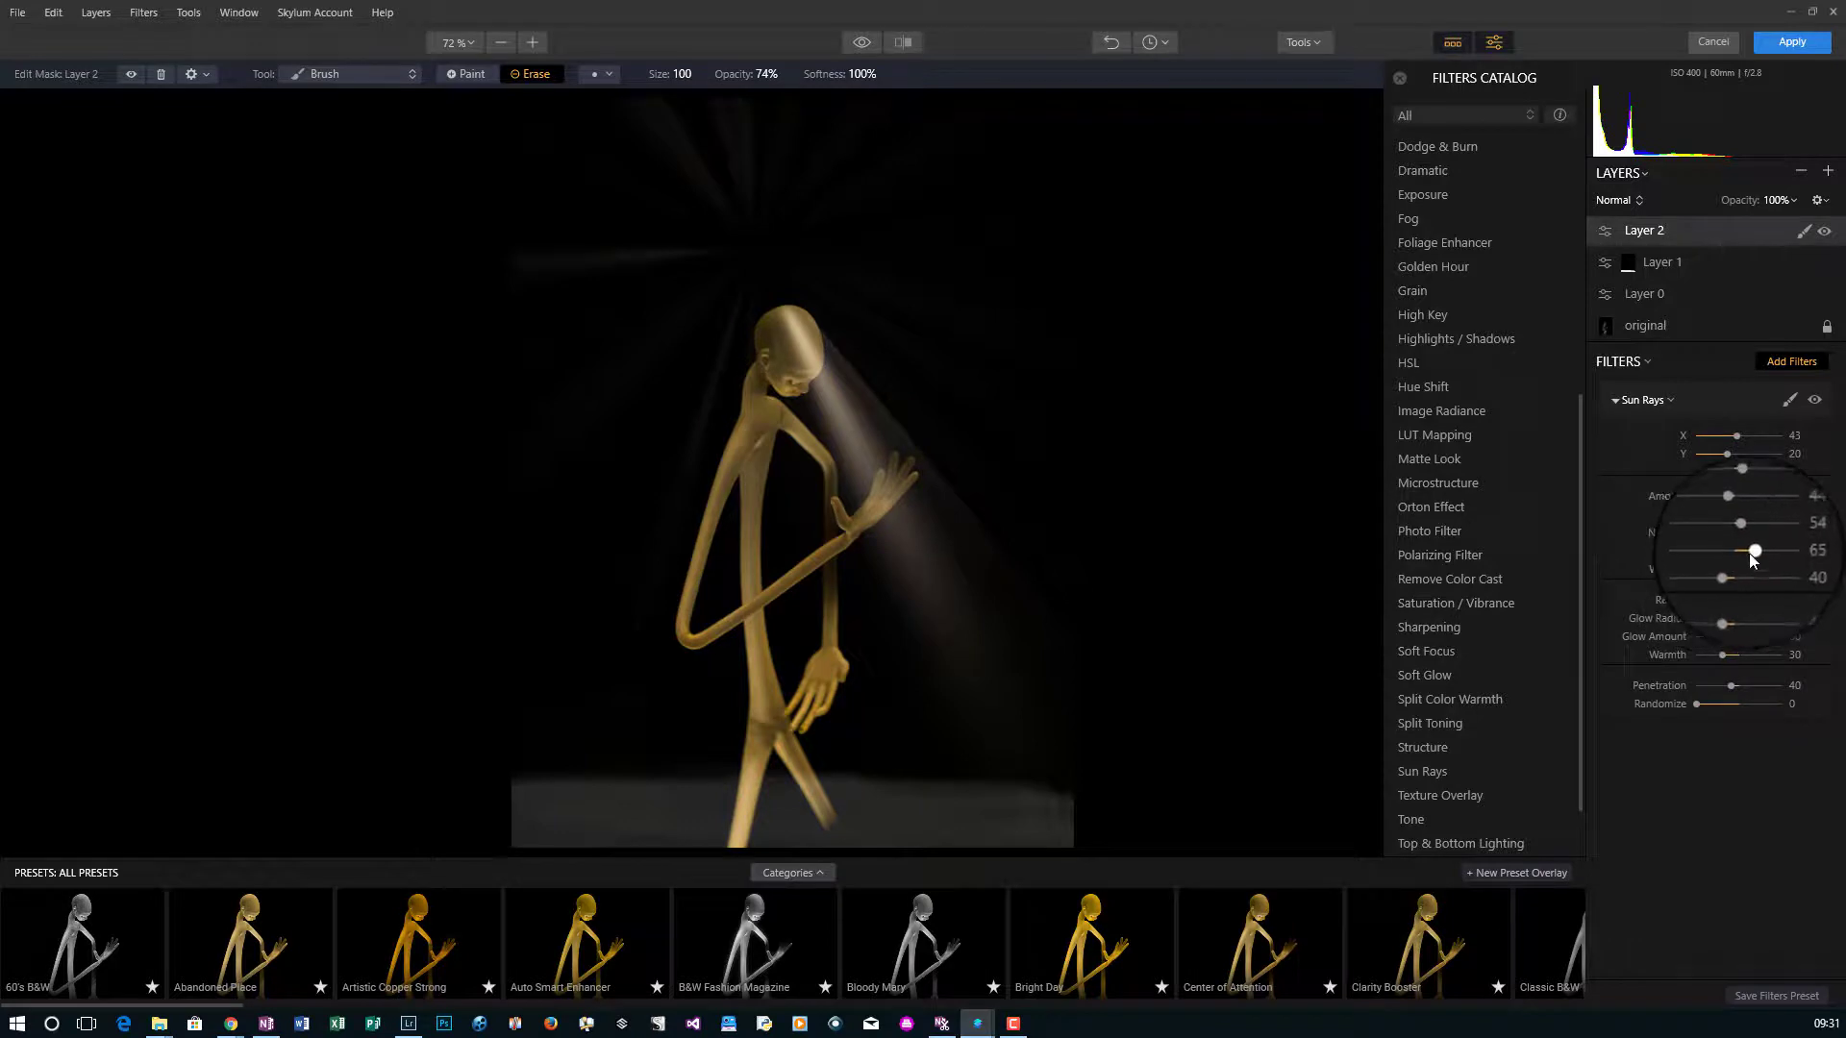
drag(1750, 555, 1741, 556)
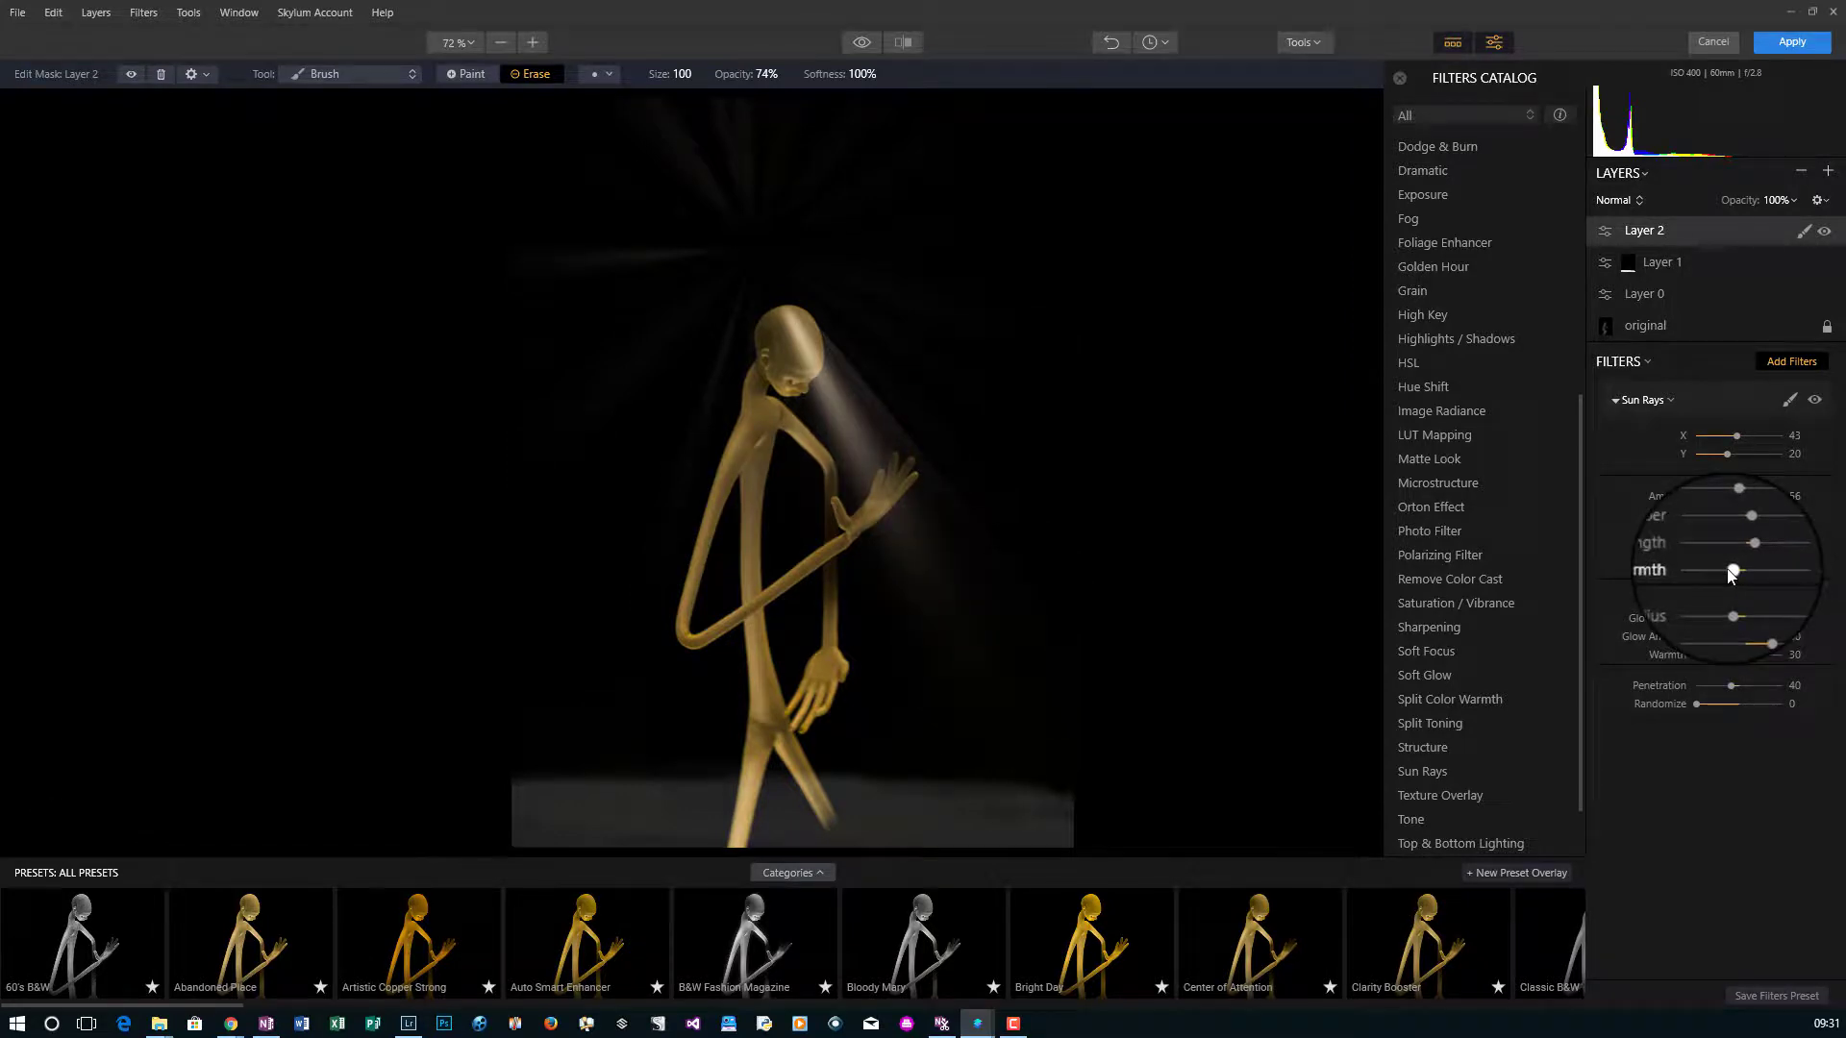
click(1731, 574)
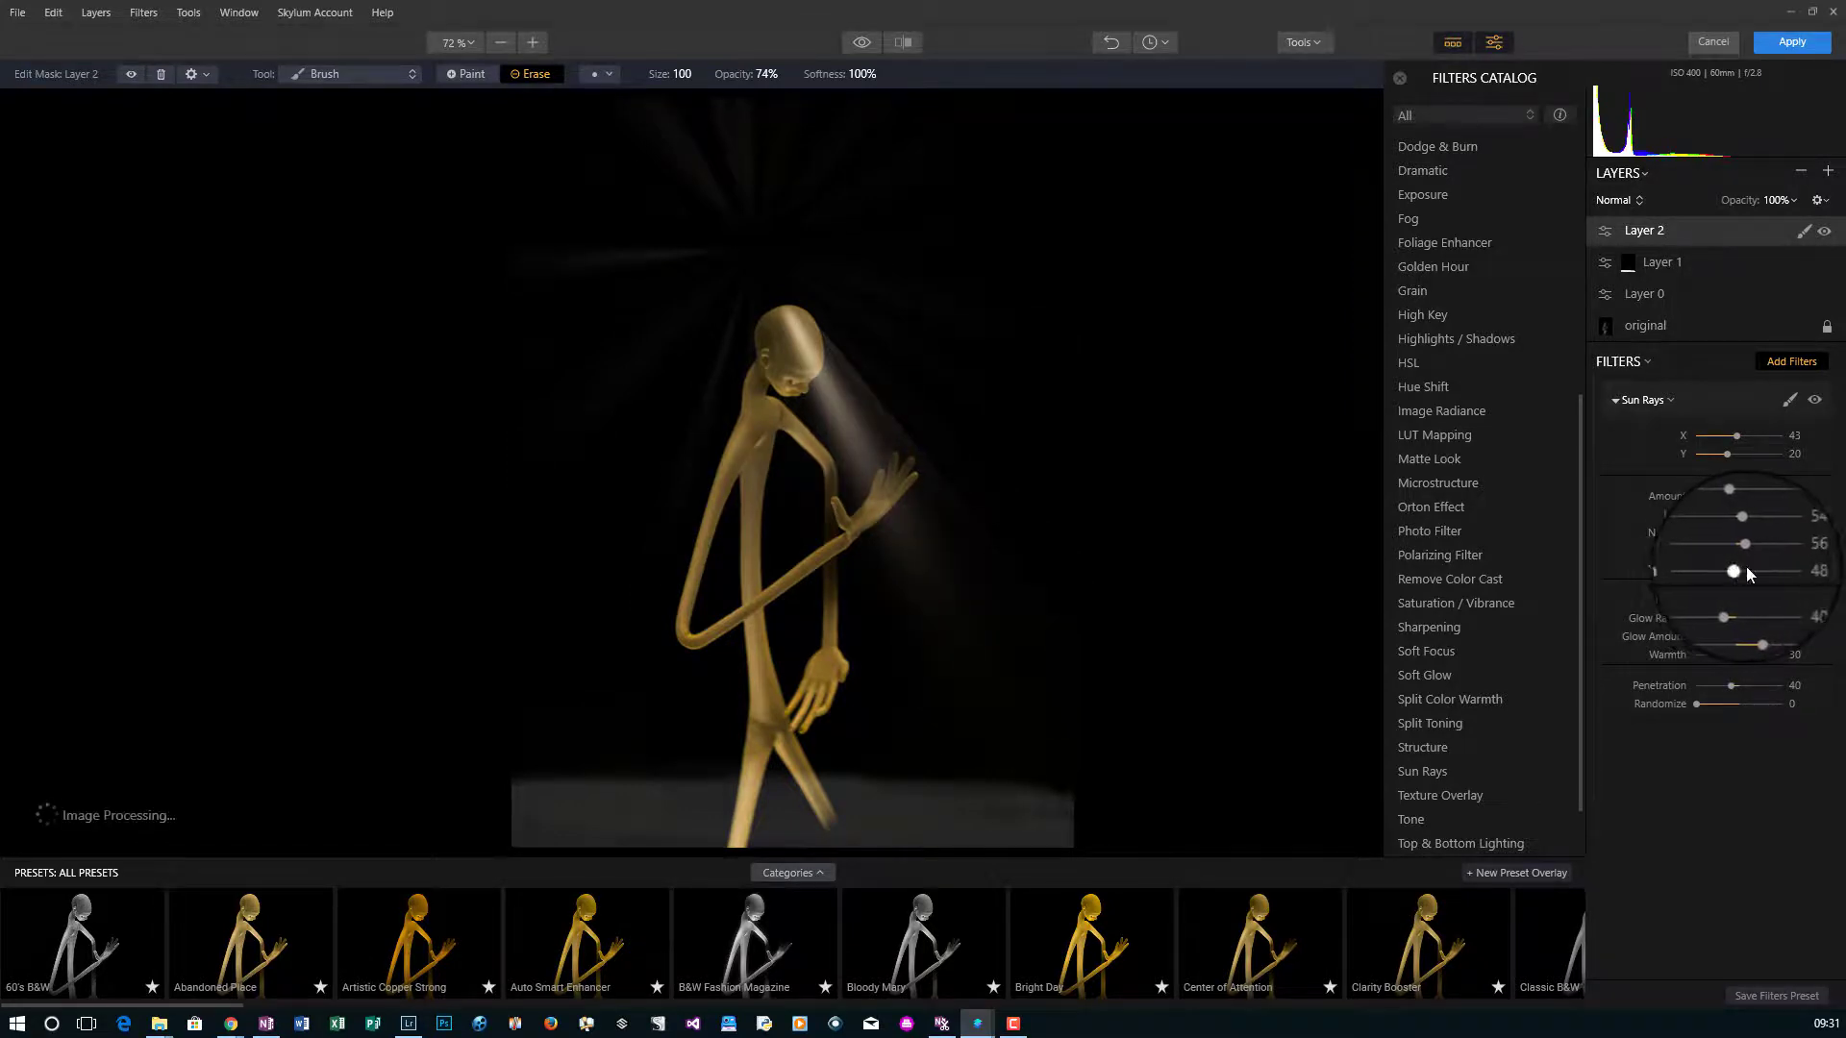
drag(1753, 573, 1756, 571)
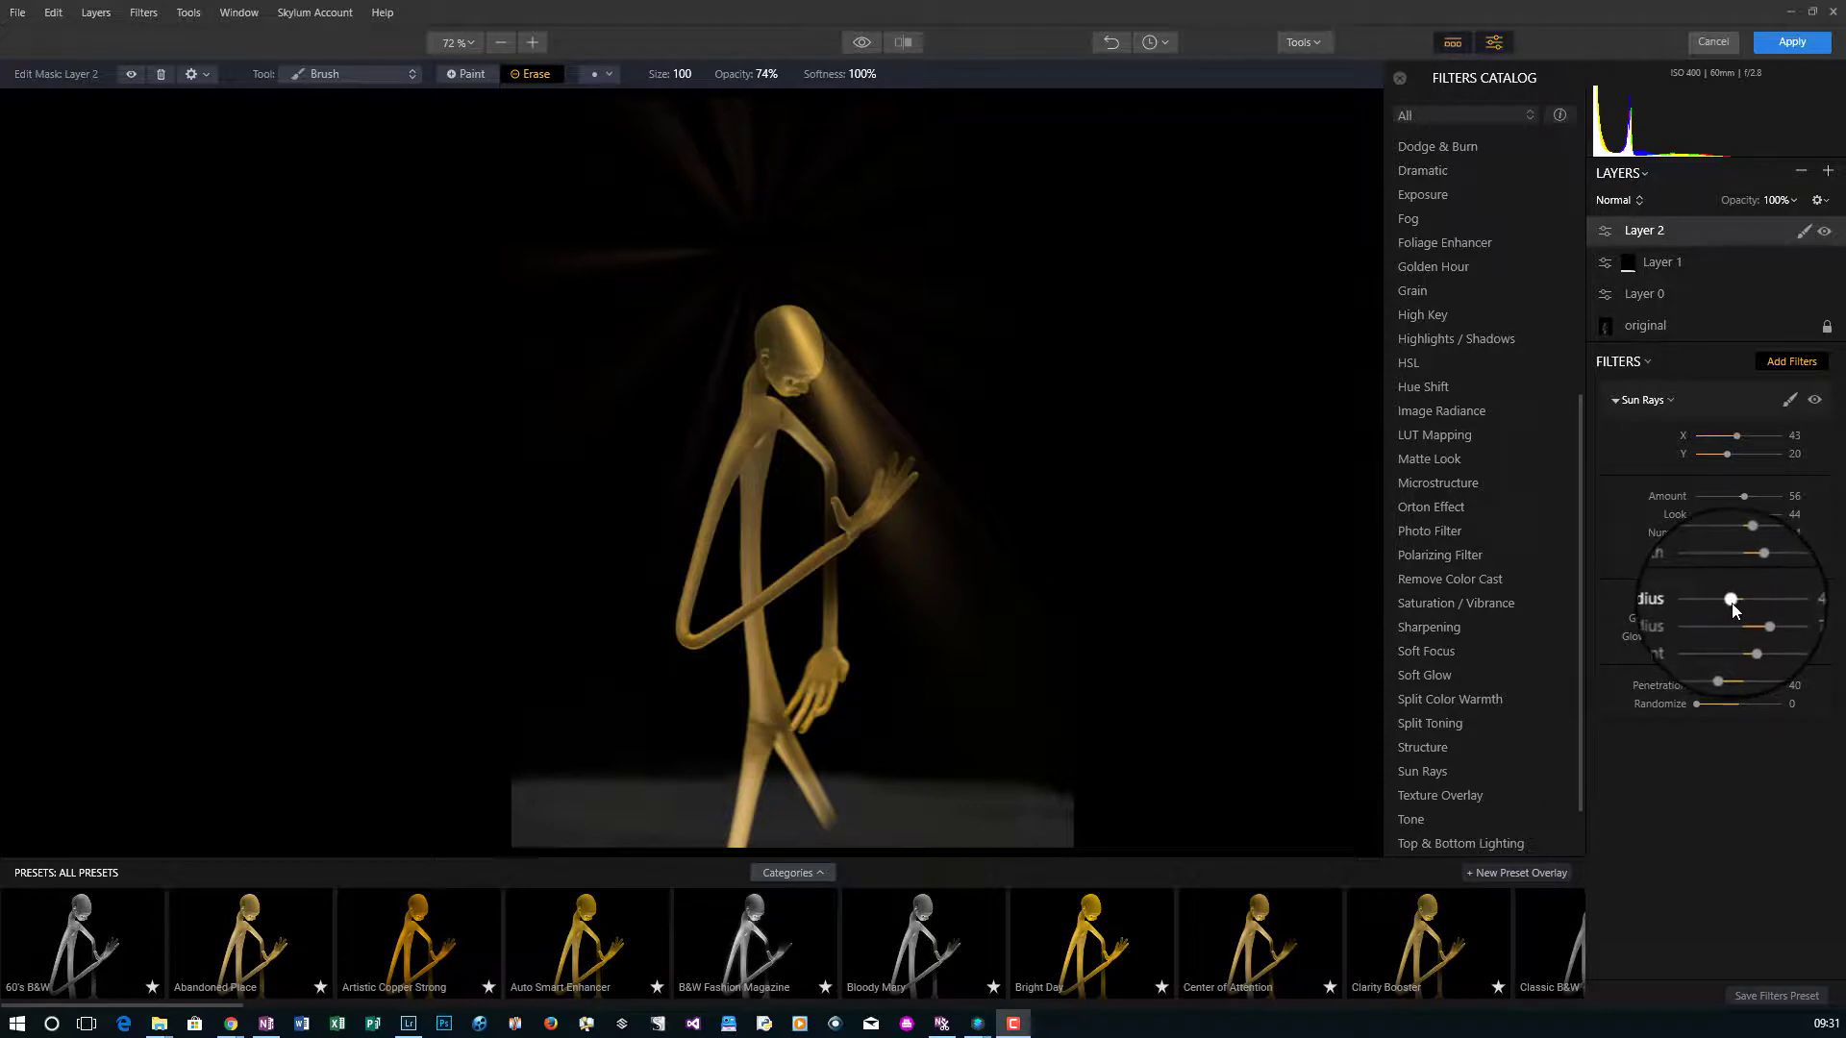
Set Sun Rays Radius to 19, Glow Radius to 79 and Penetration to 56.
drag(1733, 609, 1712, 609)
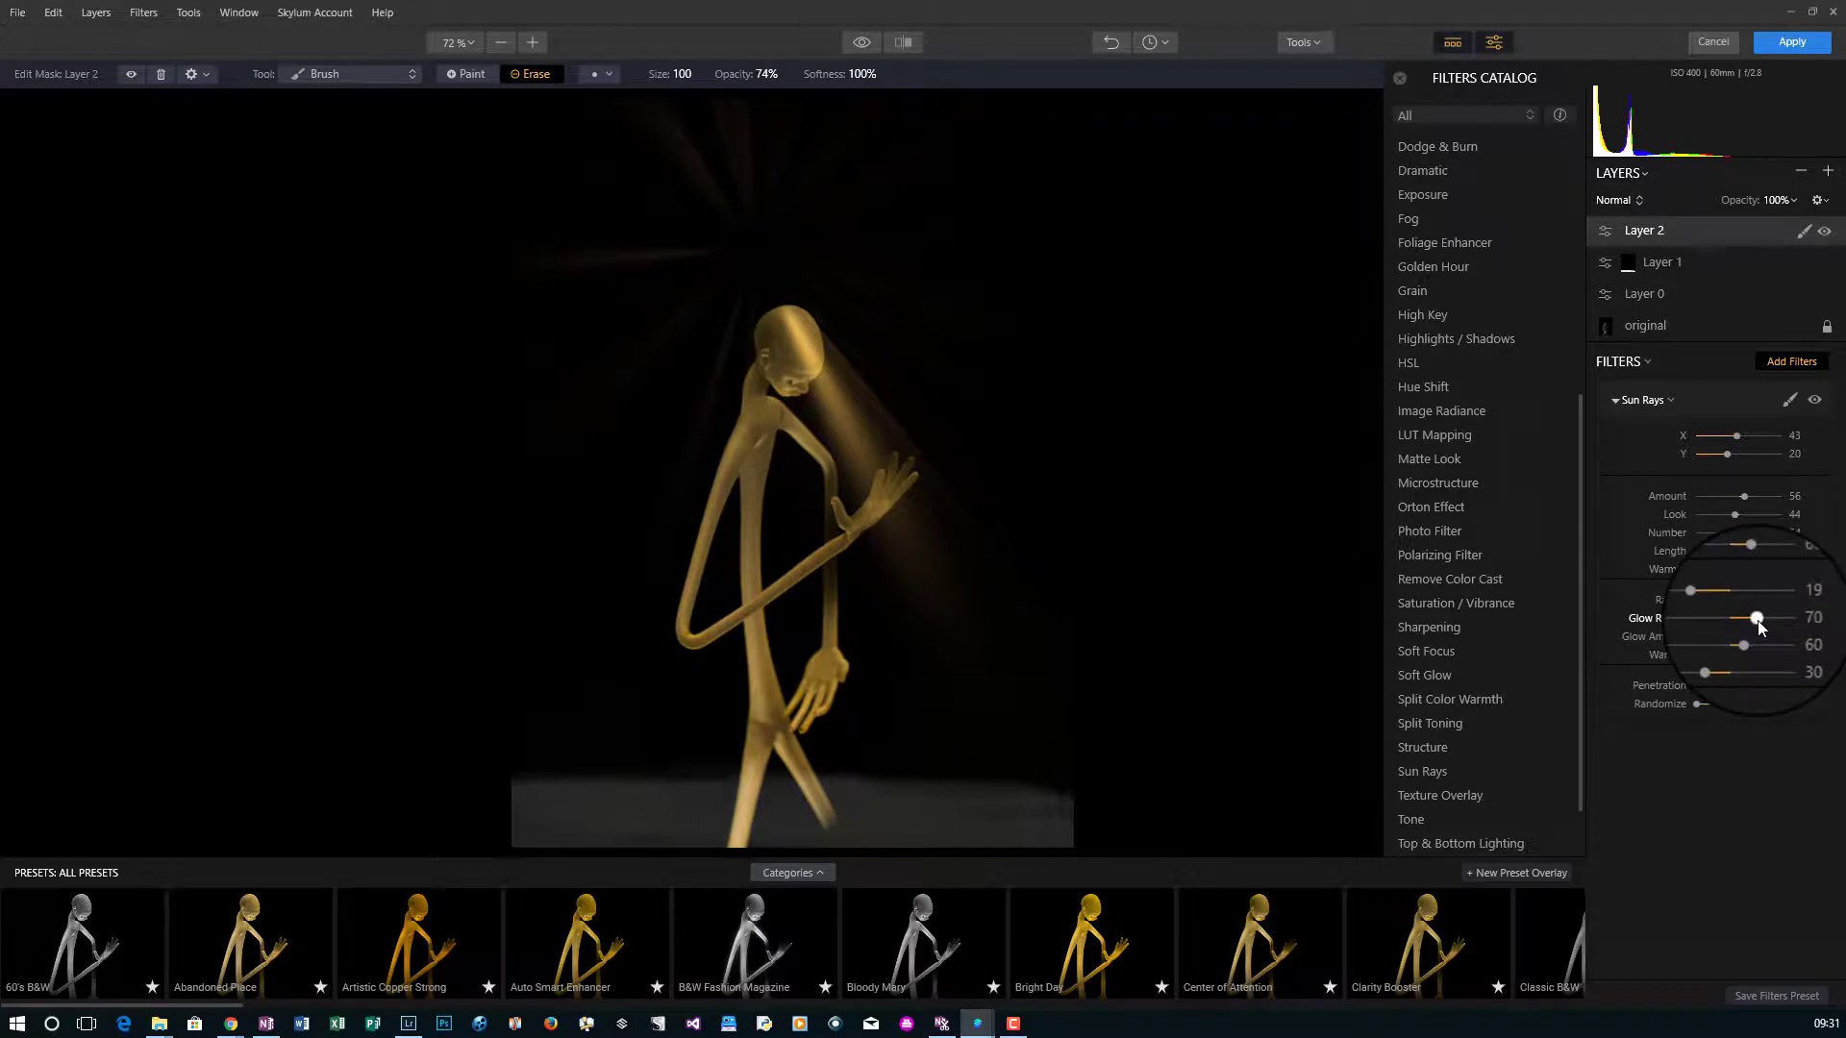
drag(1758, 620, 1765, 622)
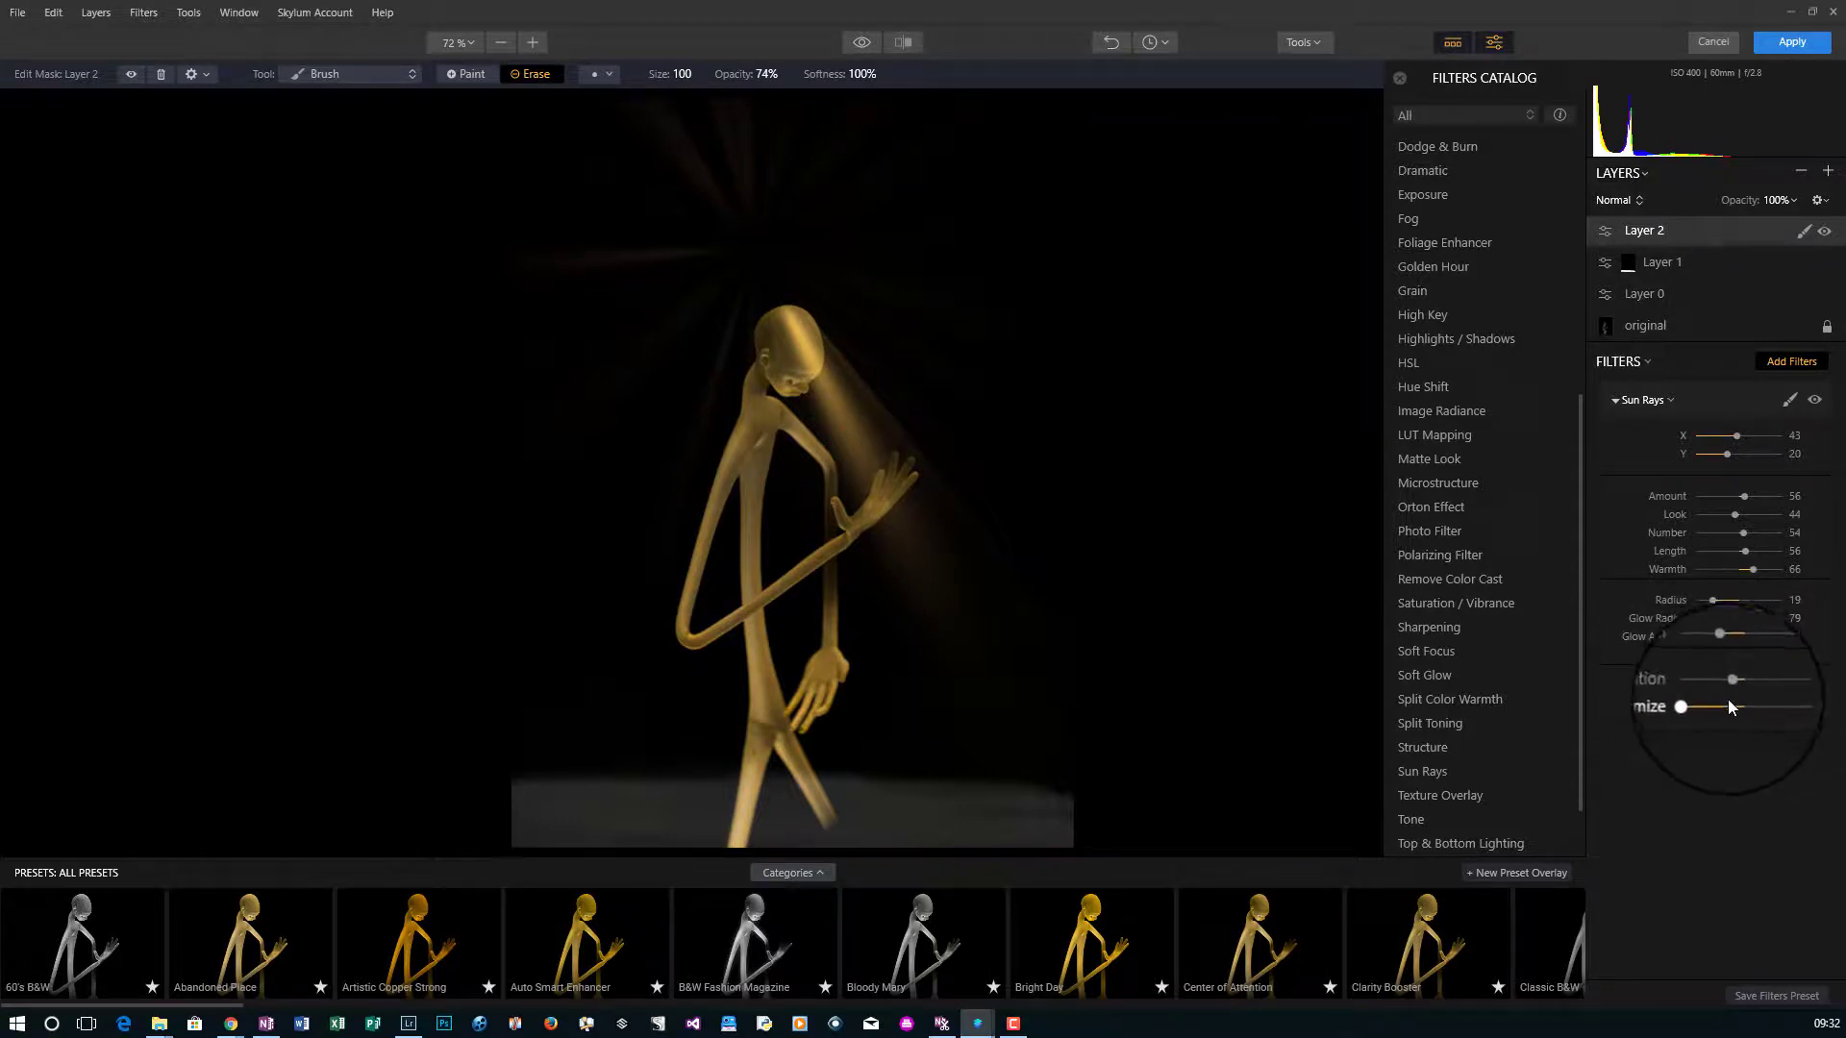
drag(1734, 692, 1742, 690)
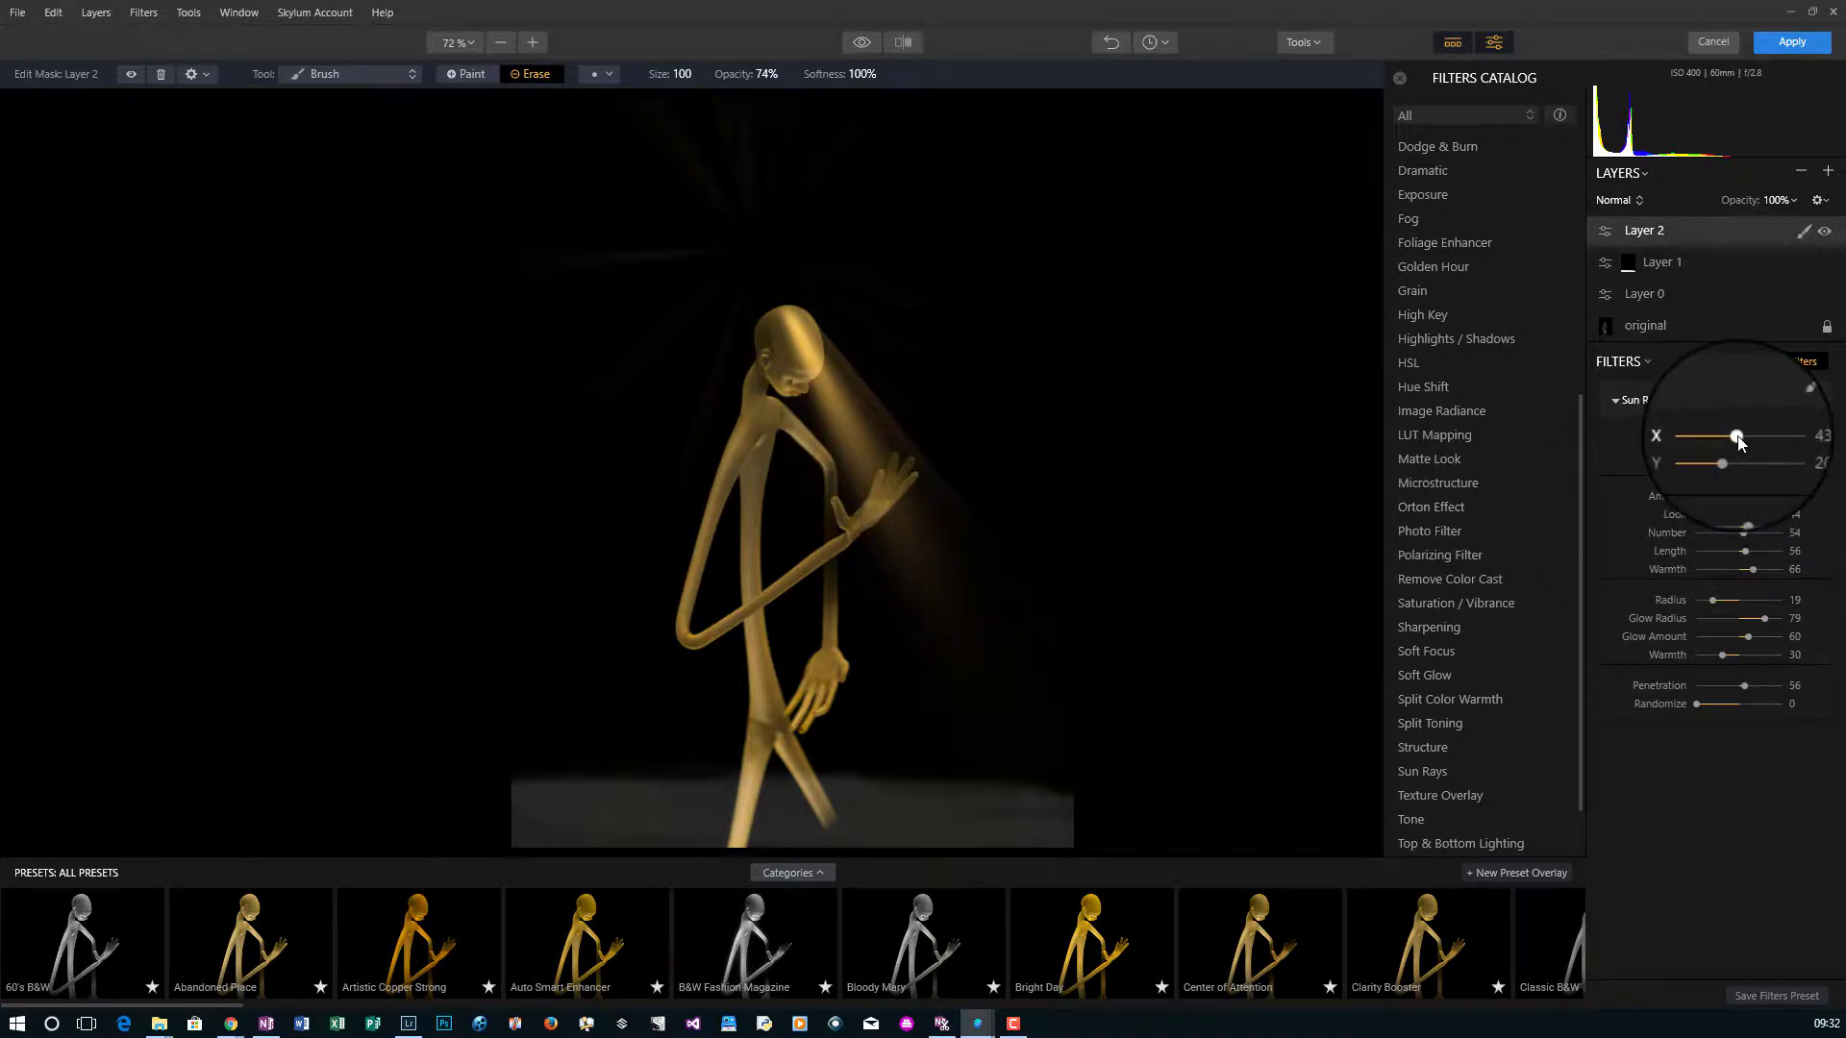
Nudge the Sun Rays X slider left, then enter 40 in its value field.
drag(1742, 441, 1741, 442)
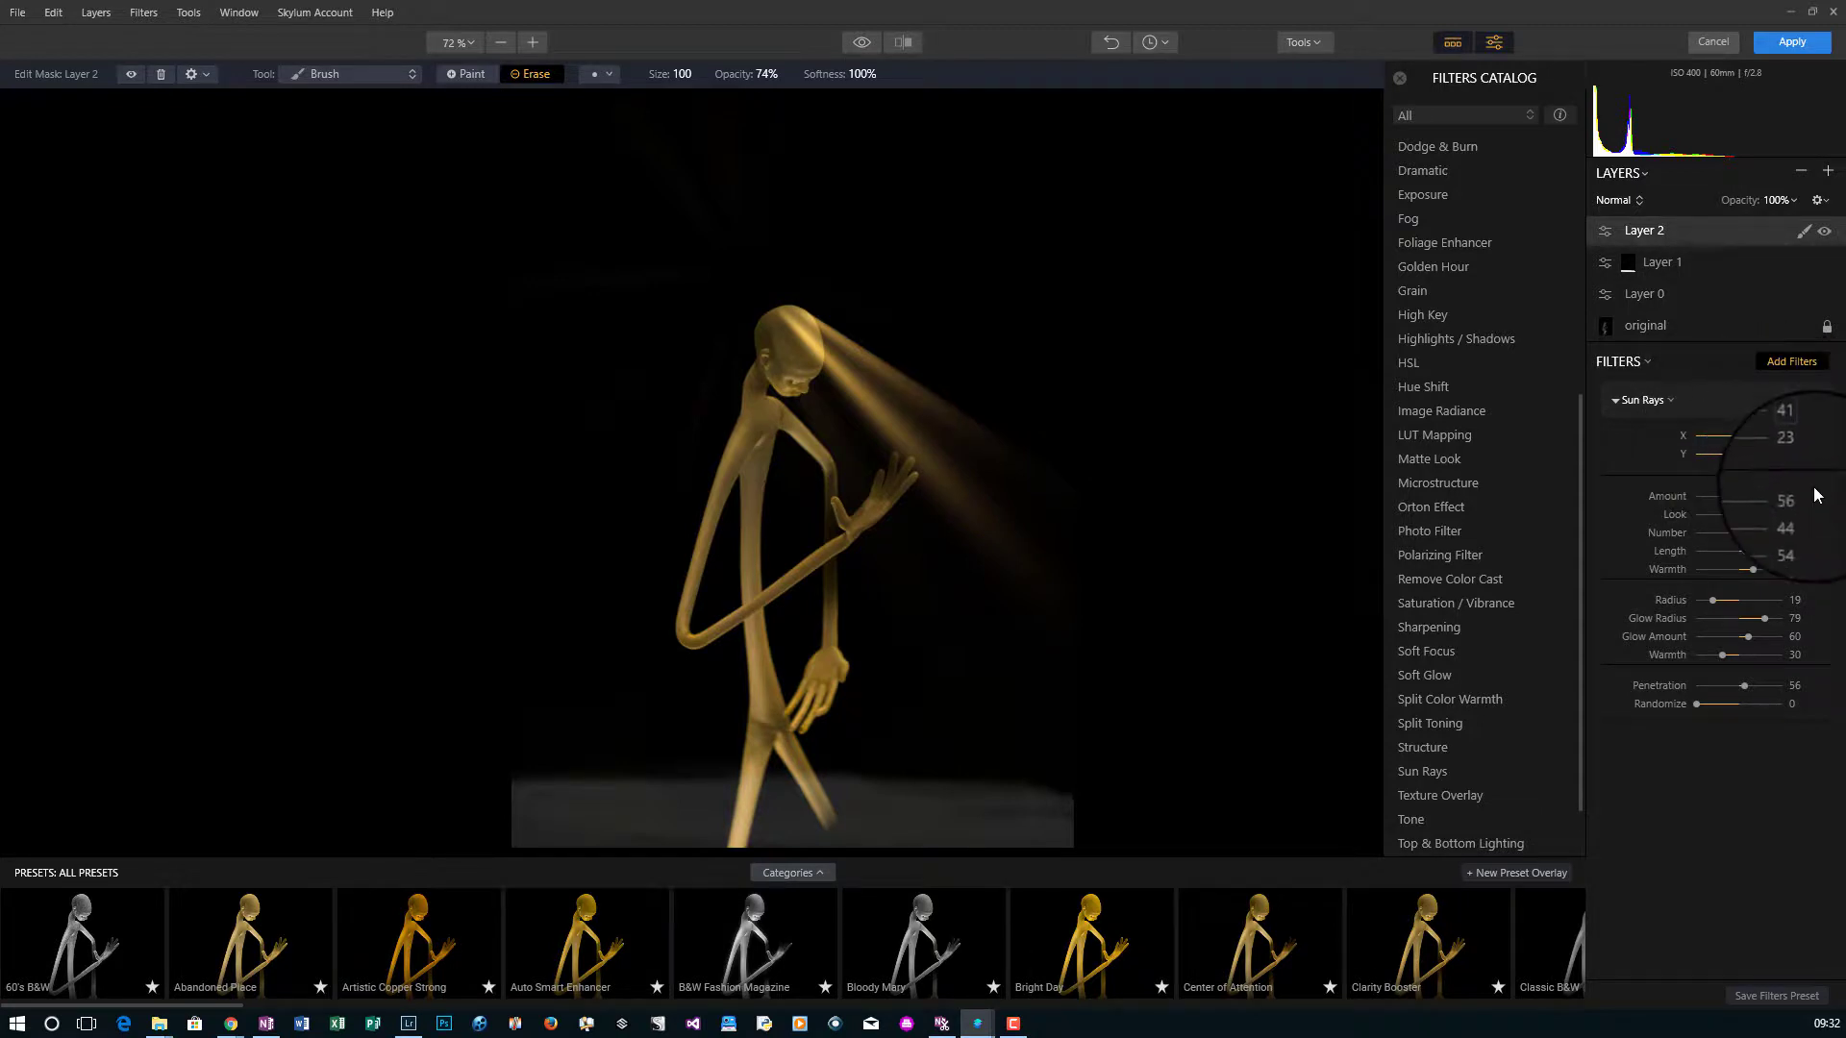
key(BackSpace)
text(0)
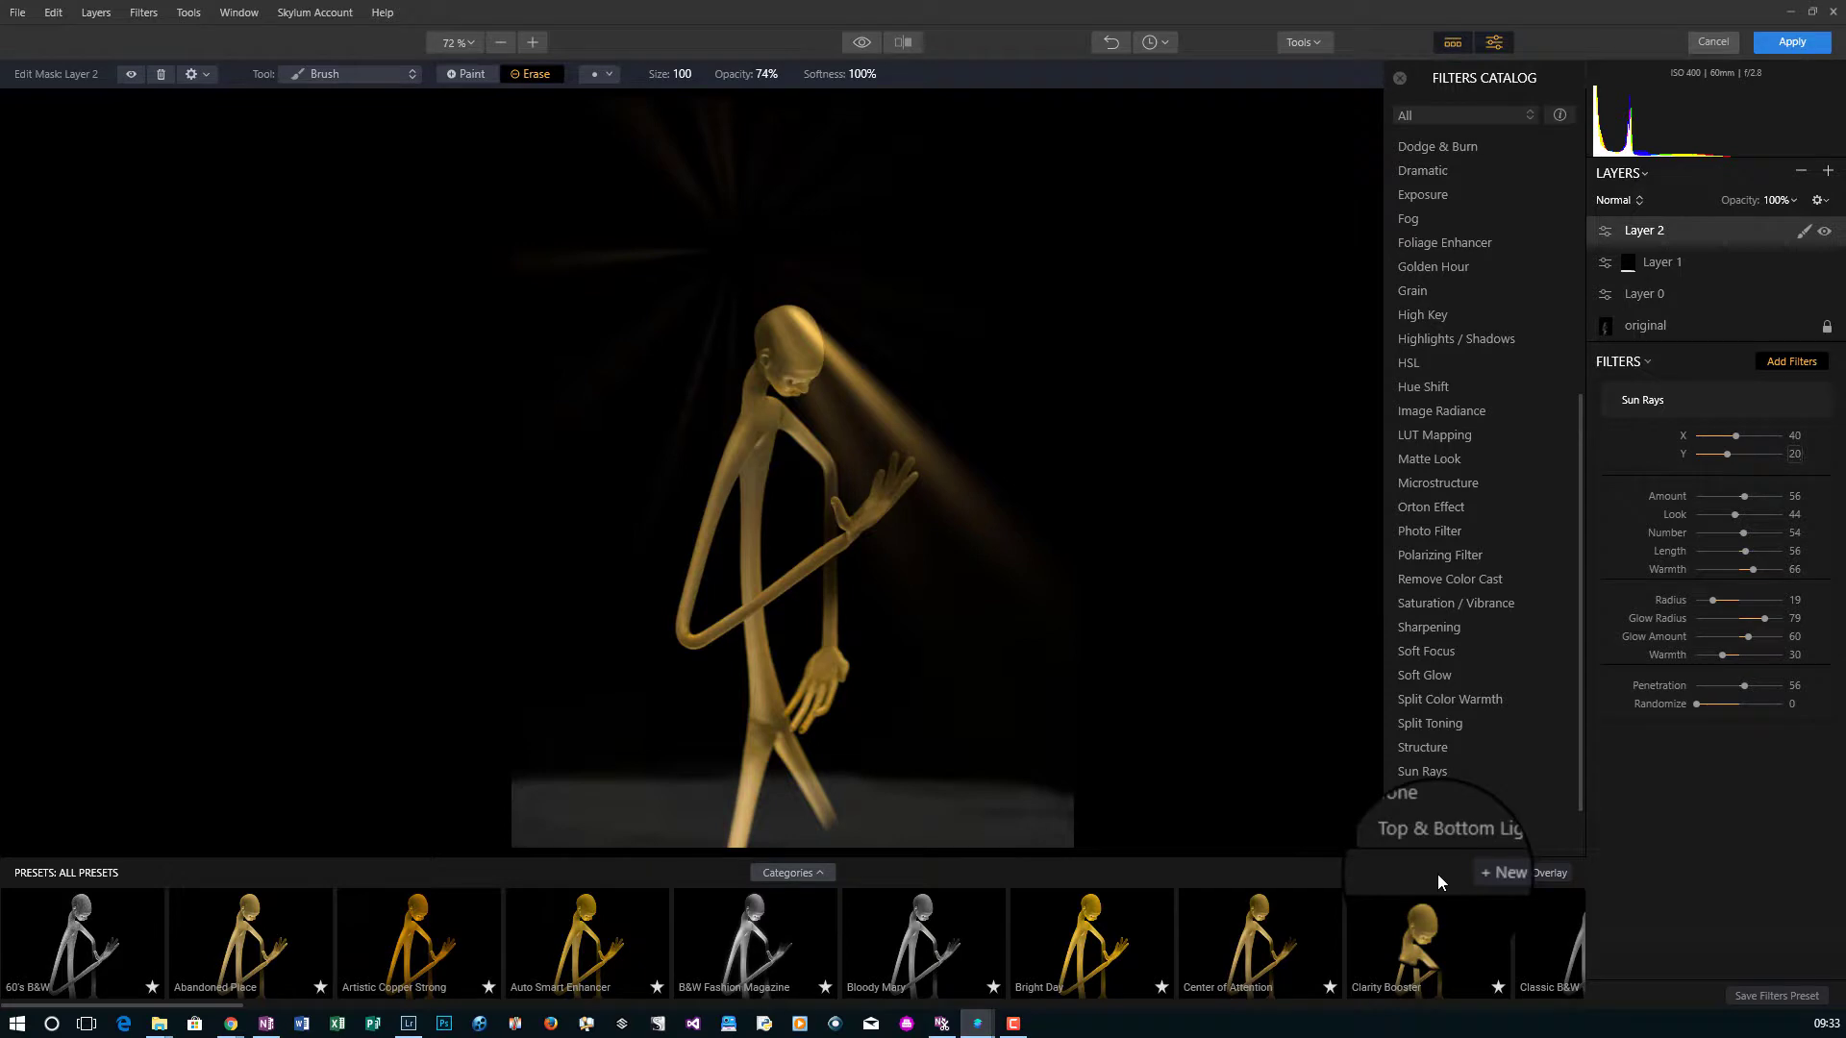
Turn off the presets panel from the top toolbar to enlarge the image view.
click(1439, 36)
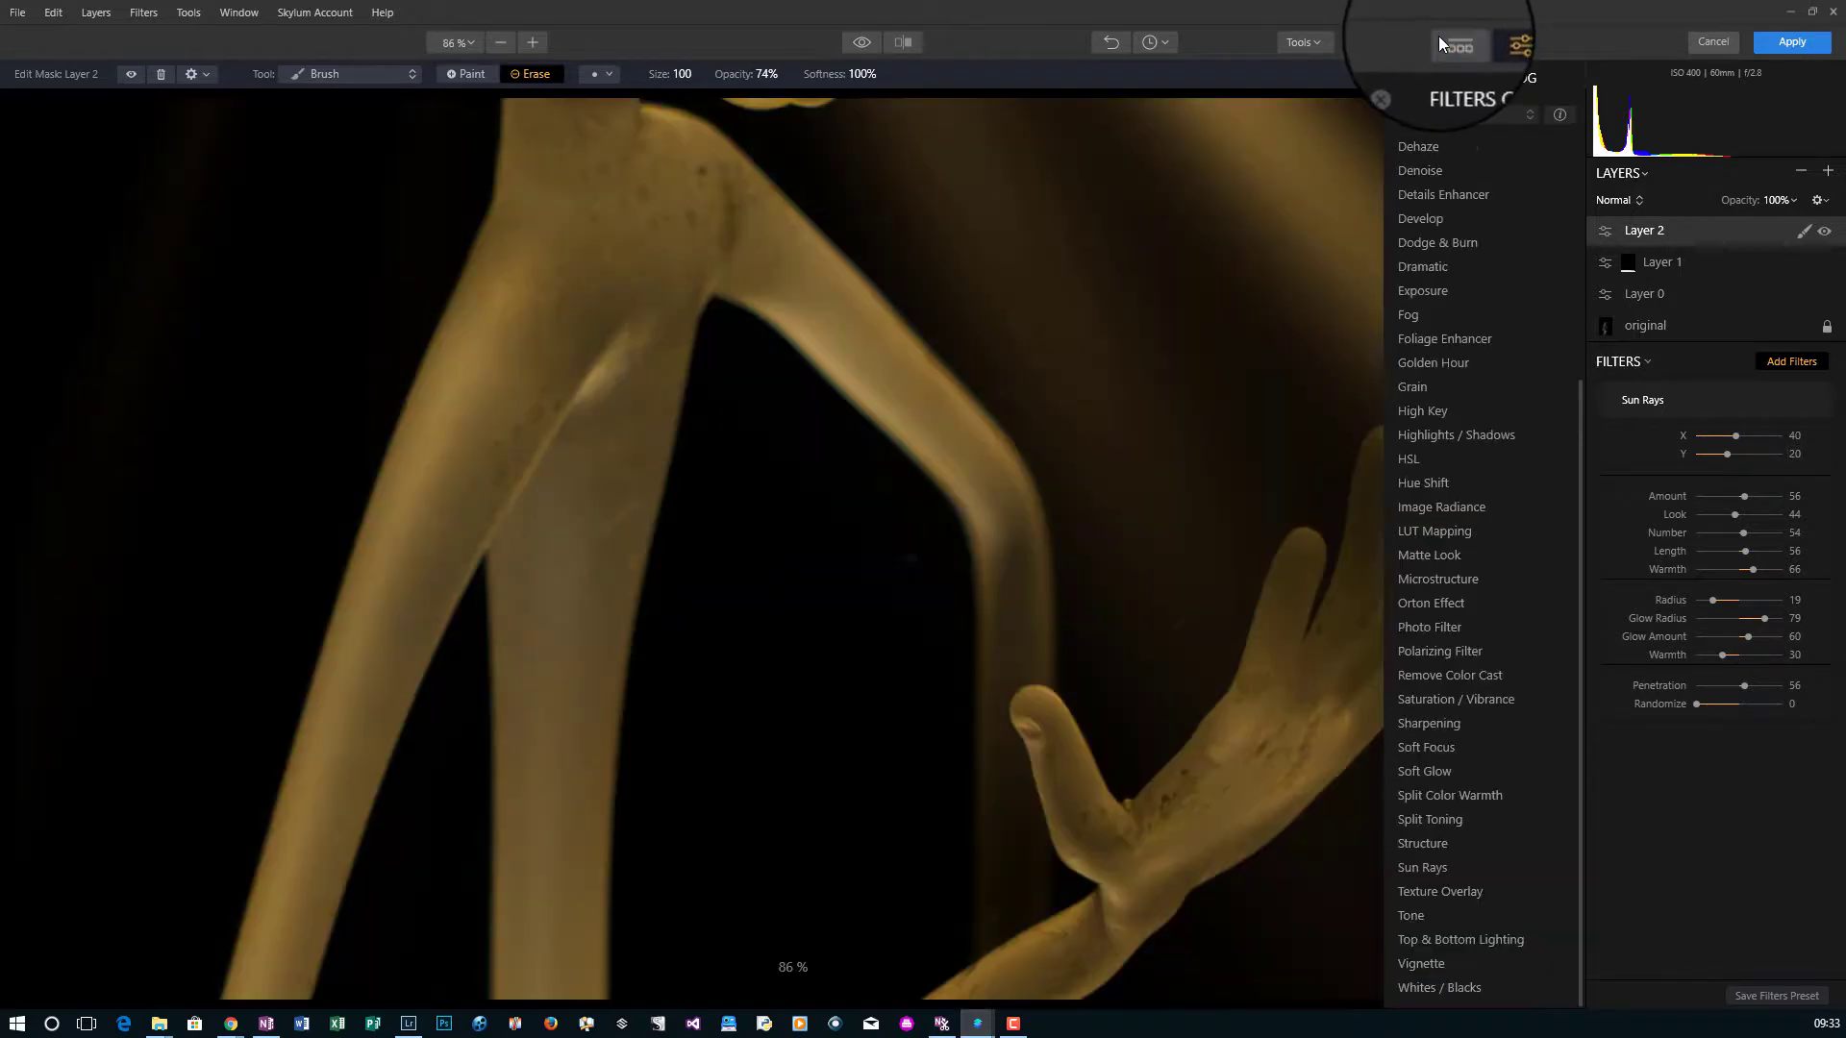